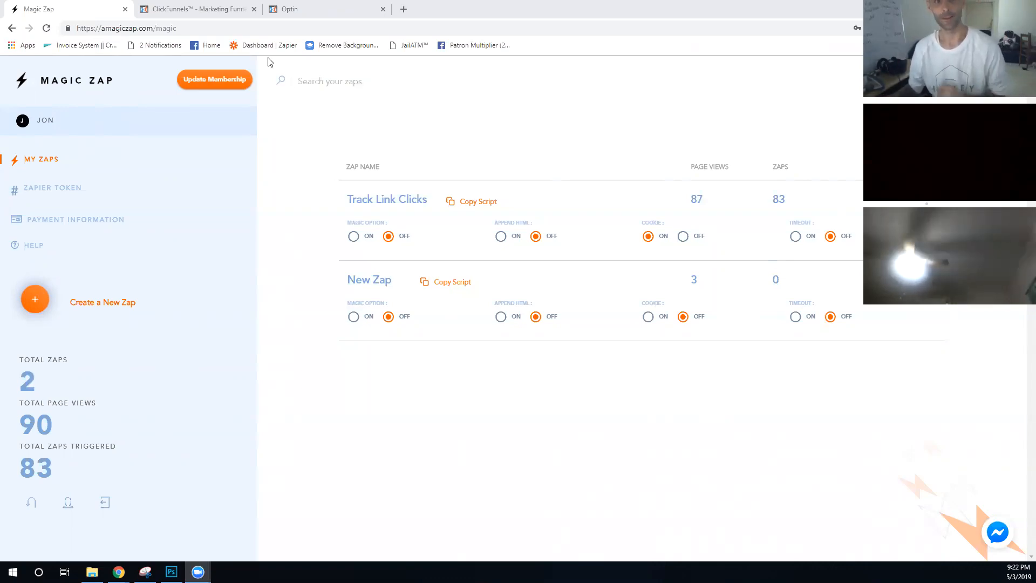
- Preview the live opt-in page, then return to the Brand New Zap funnel's Optin step overview
left_click(295, 7)
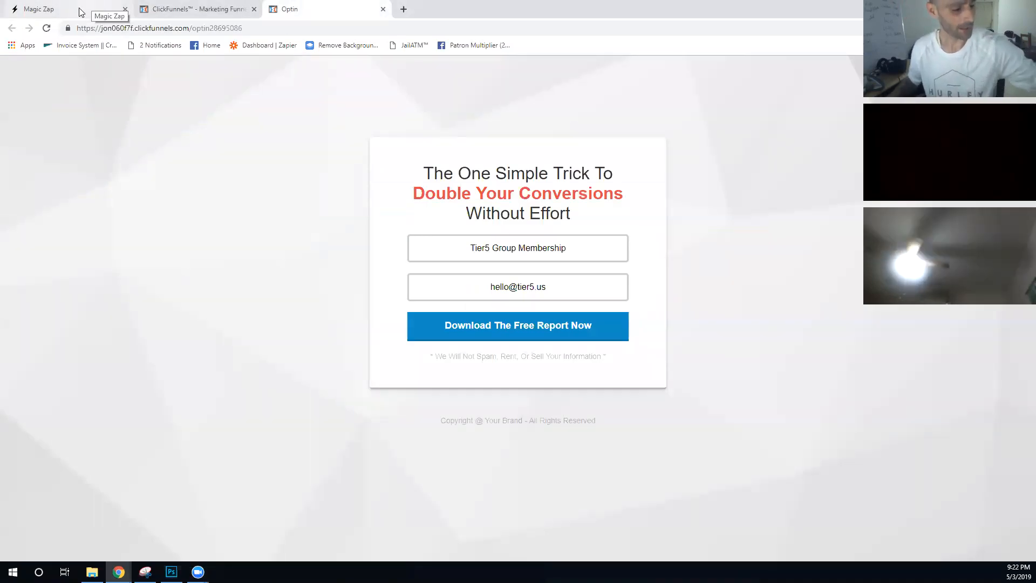
left_click(174, 13)
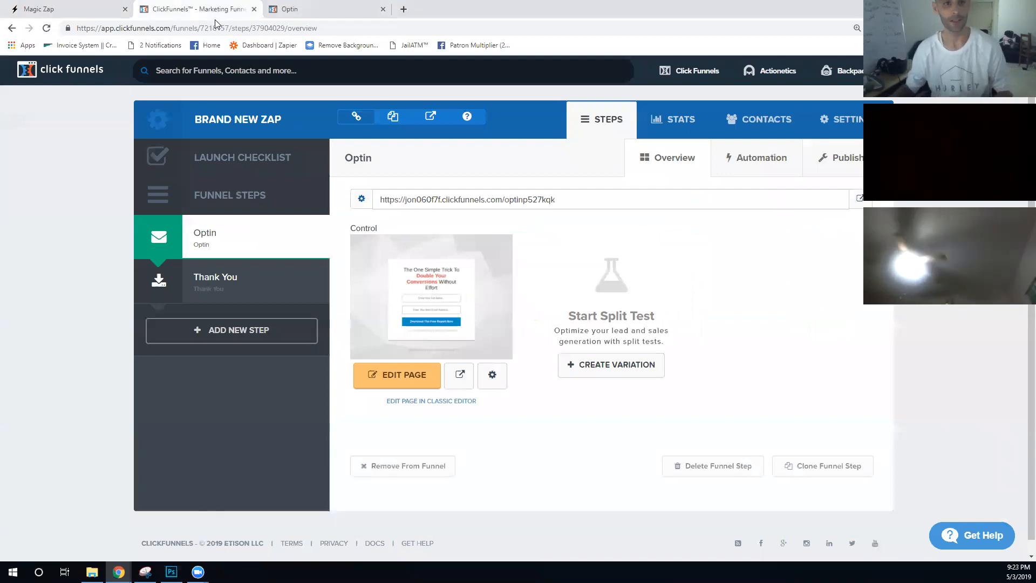
- Open the Optin page in the ClickFunnels page editor and start a new blank browser tab
left_click(312, 9)
left_click(194, 9)
left_click(401, 374)
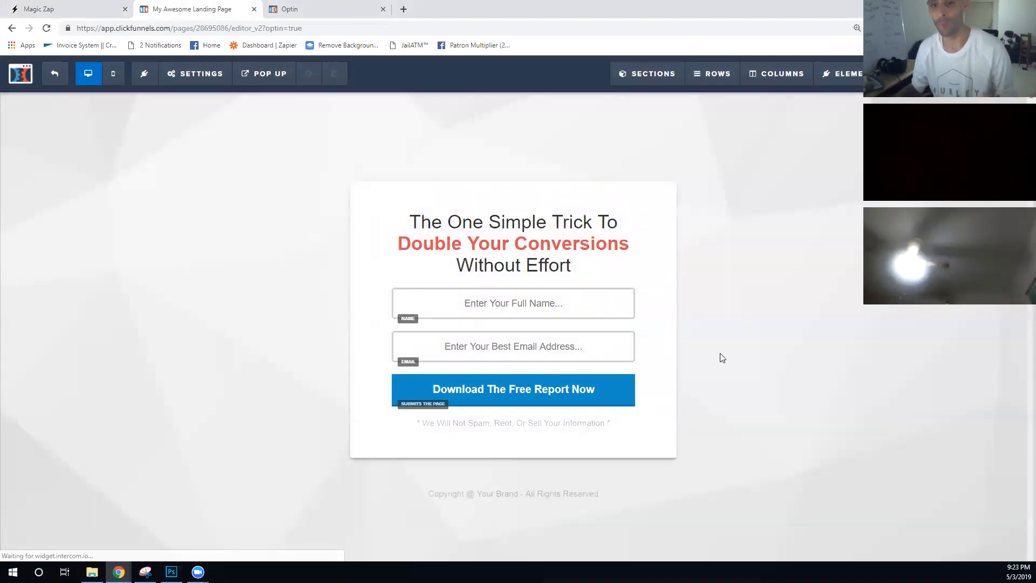
left_click(405, 8)
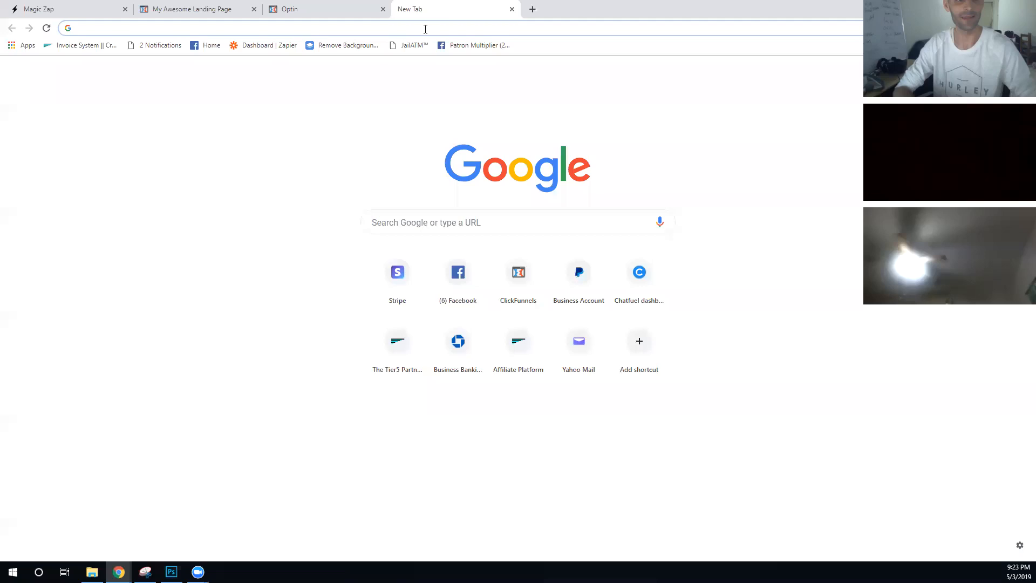
- Search for w3schools, open W3Schools Online Web Tutorials, and select the HTML Example code block
type("w")
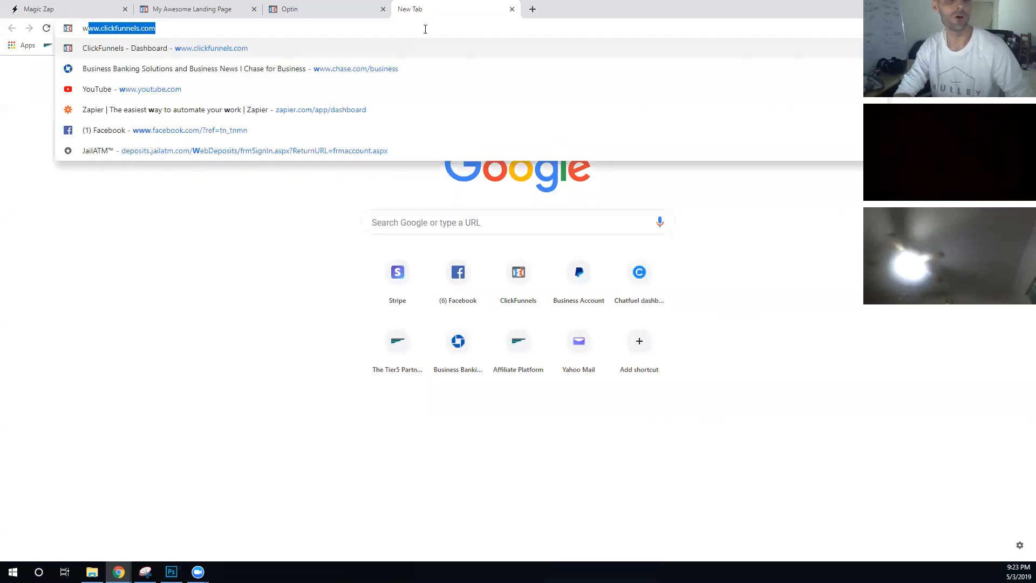
type("2")
key("BackSpace")
type("3sc")
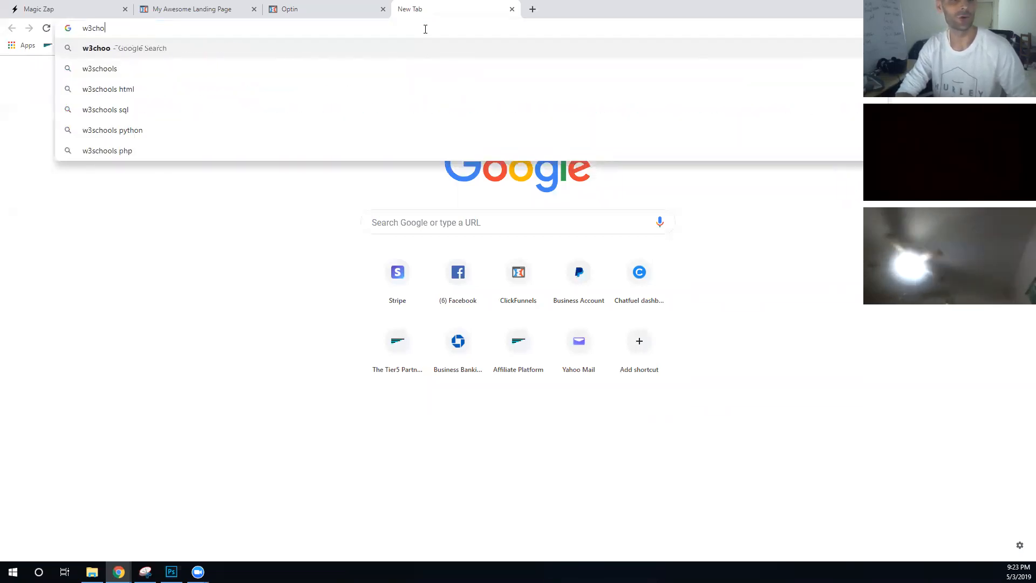
type("hools")
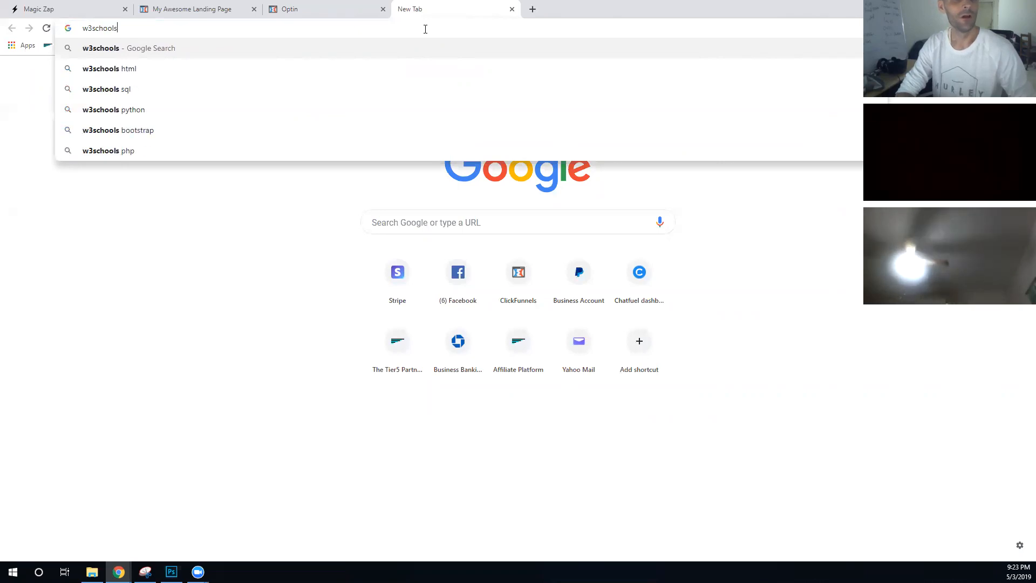
key("Return")
left_click(229, 155)
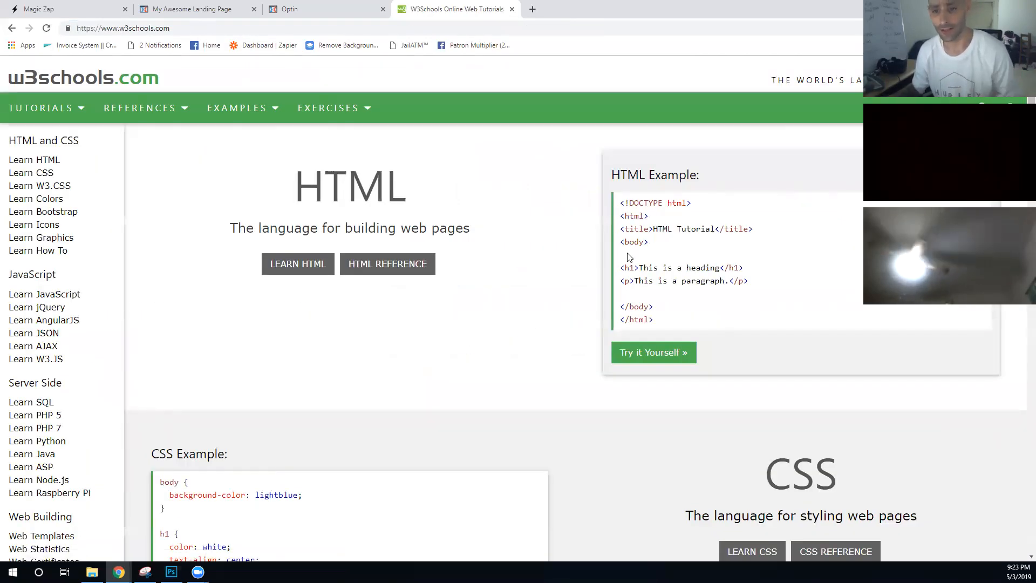
left_click_drag(666, 327, 612, 207)
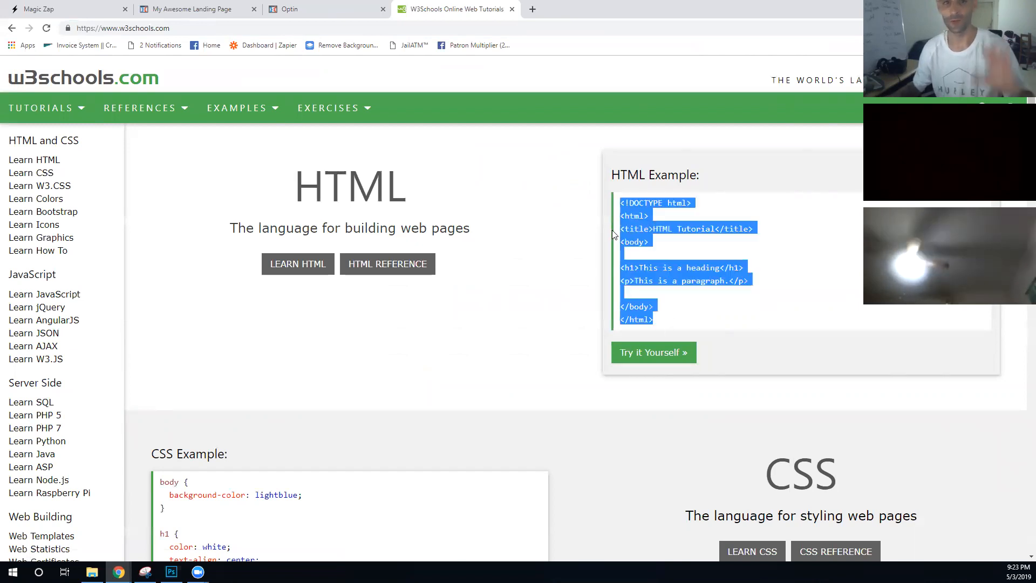
left_click(316, 5)
- Delete the existing headline from the opt-in form
left_click(162, 9)
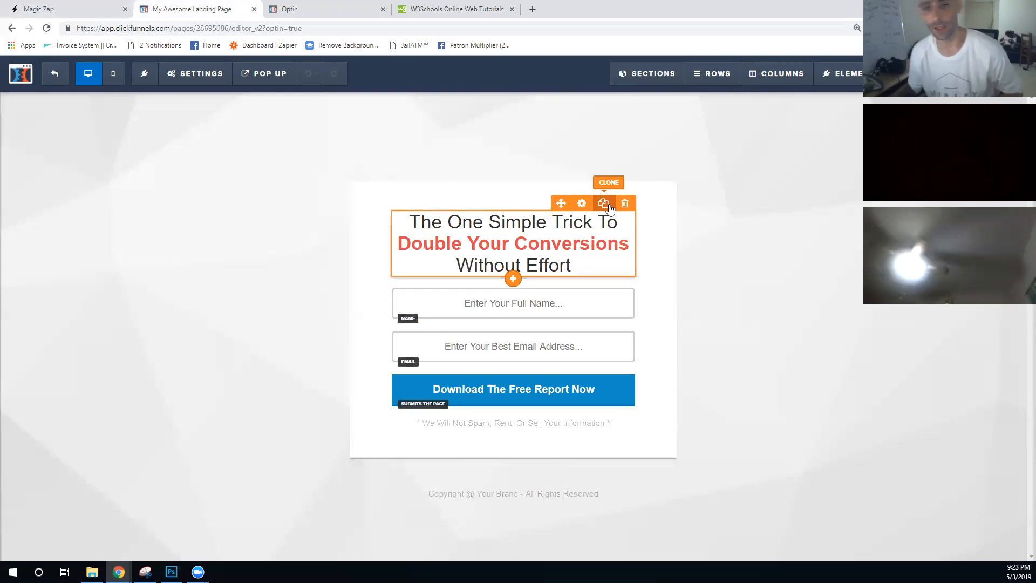
left_click(625, 203)
left_click(570, 89)
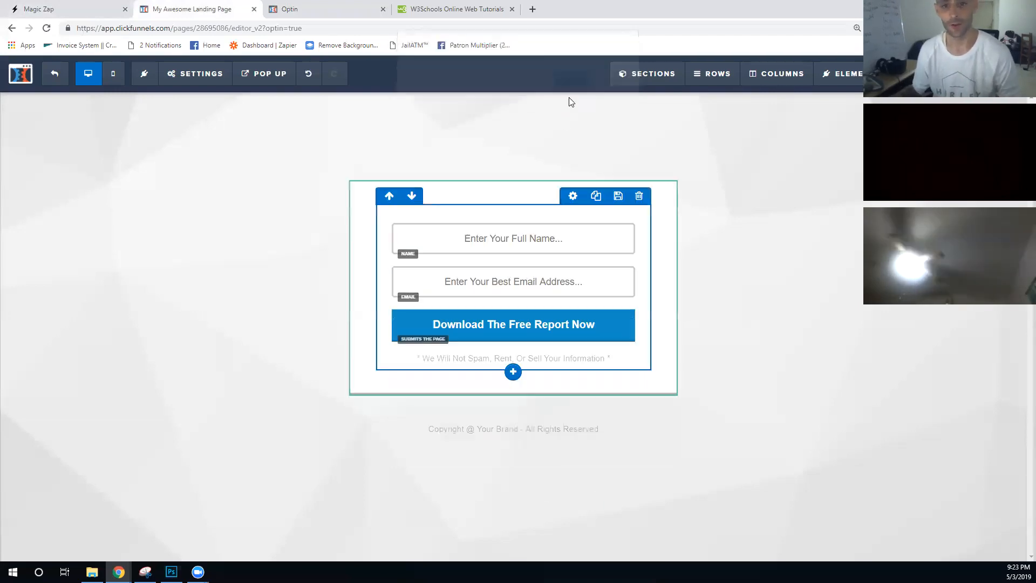
- Add a Custom JavaScript / HTML element above the Name field and open its code editor
left_click(514, 258)
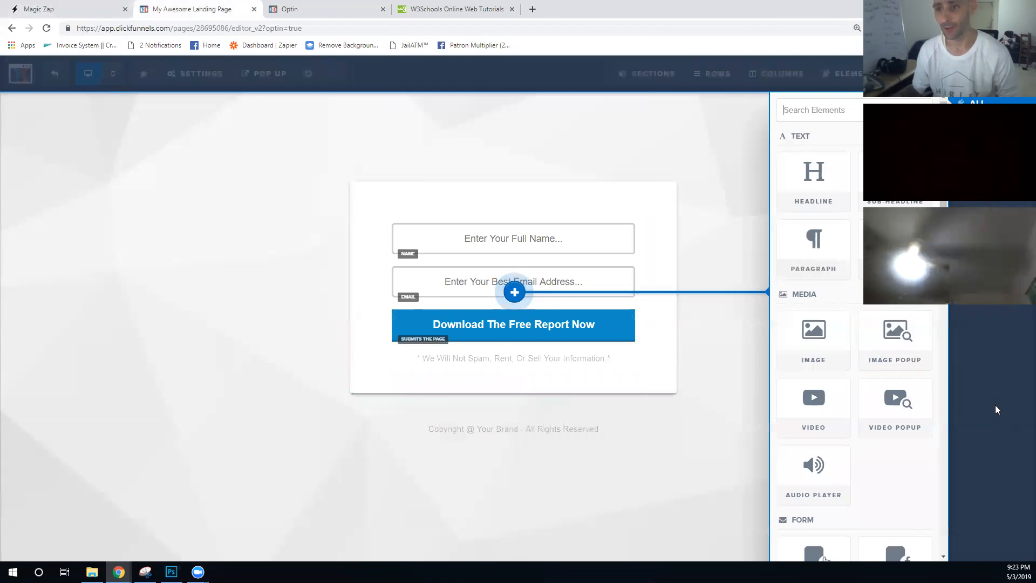
scroll(896, 303, "down", 15)
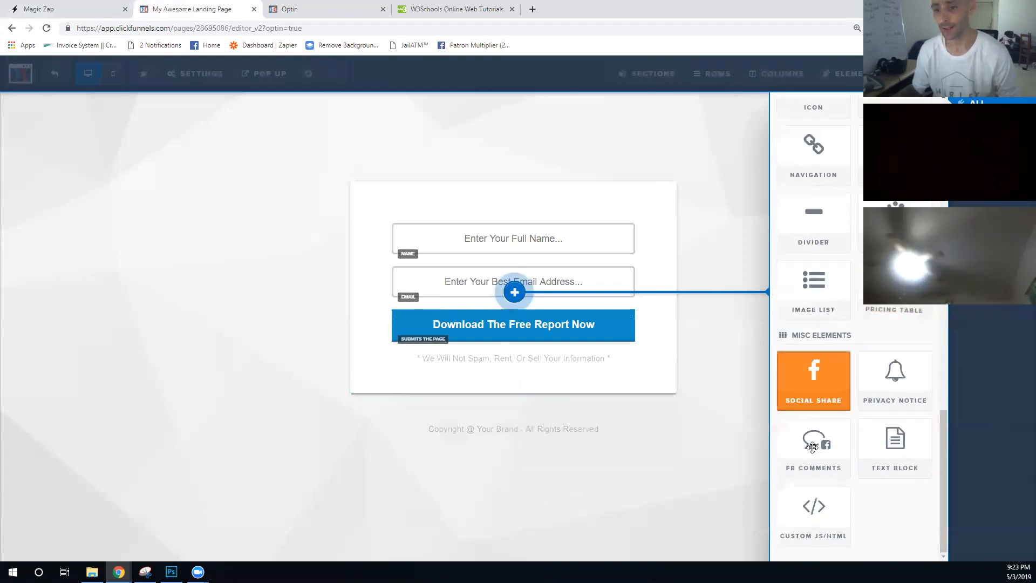
left_click(826, 526)
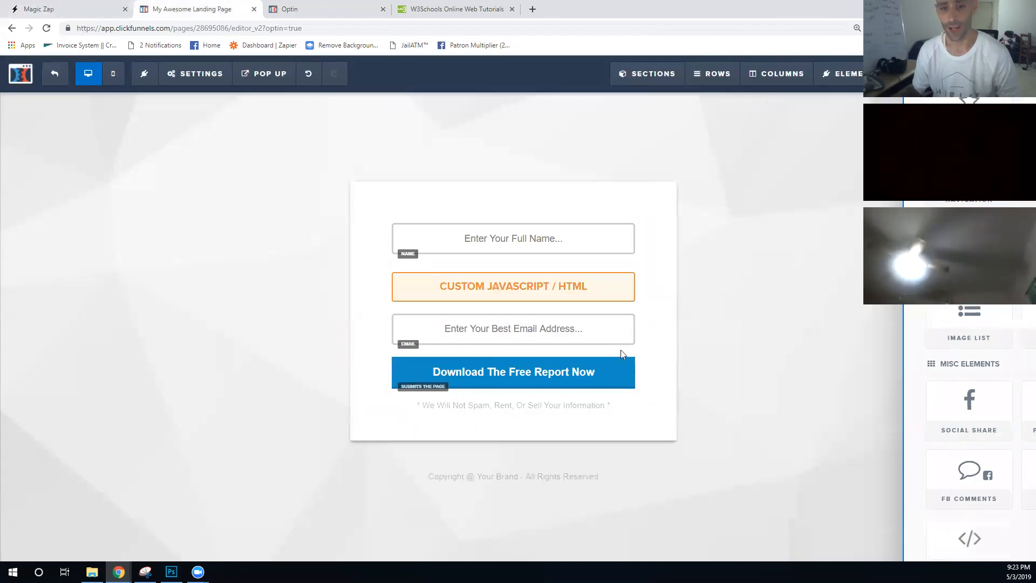
left_click_drag(562, 264, 550, 221)
left_click(487, 247)
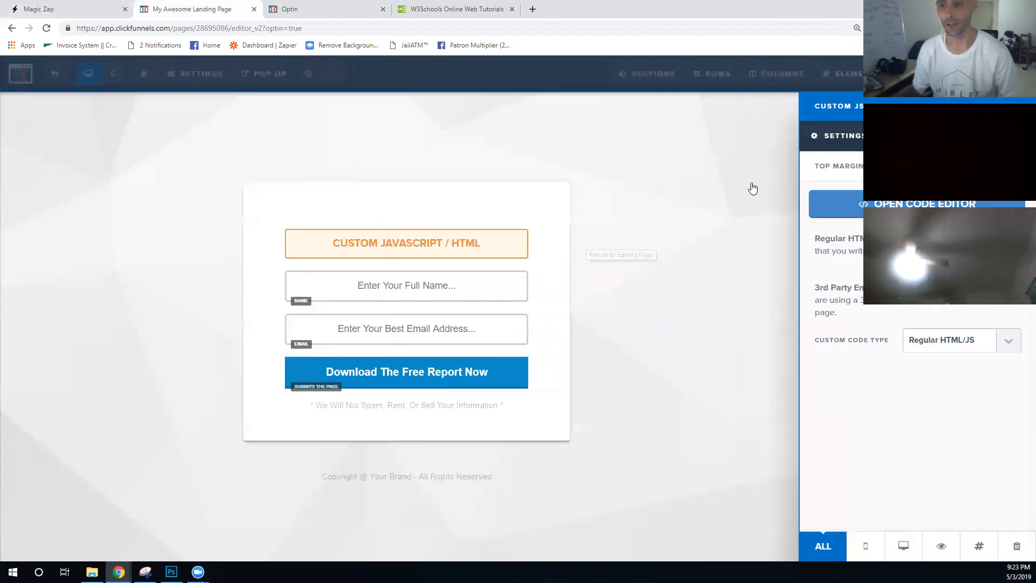
left_click(818, 204)
type("<h1")
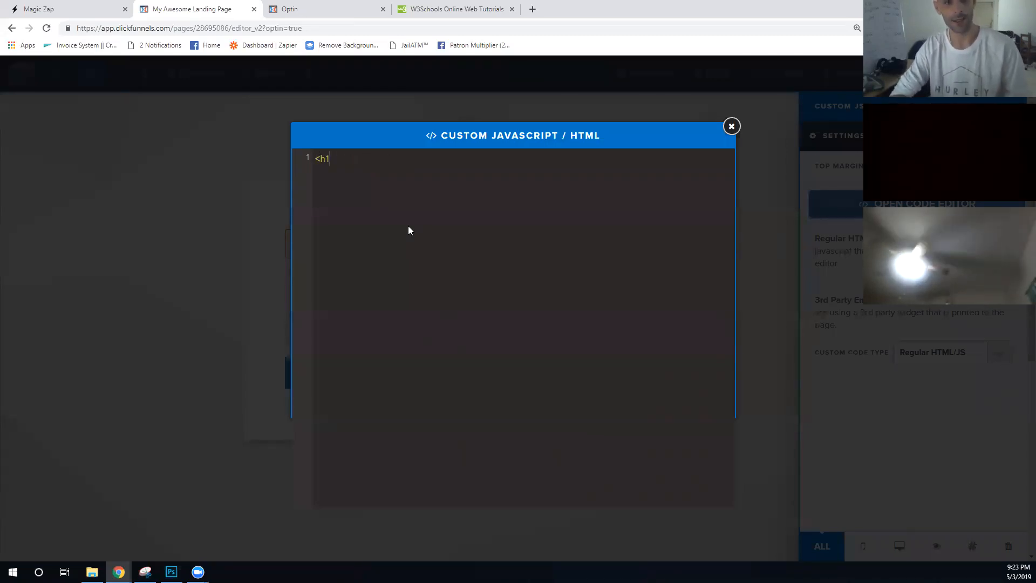
type(">Hey <")
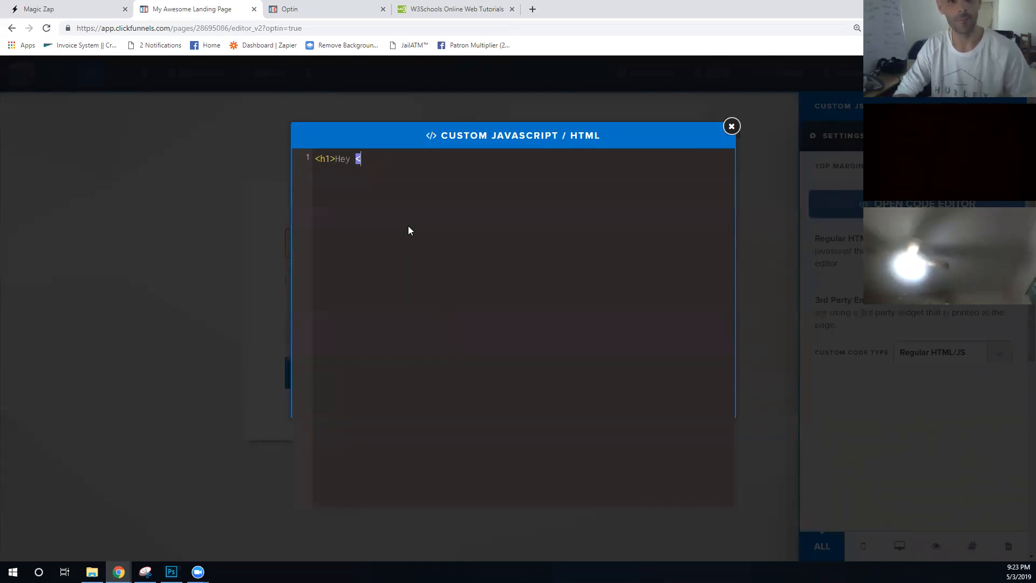
type("span")
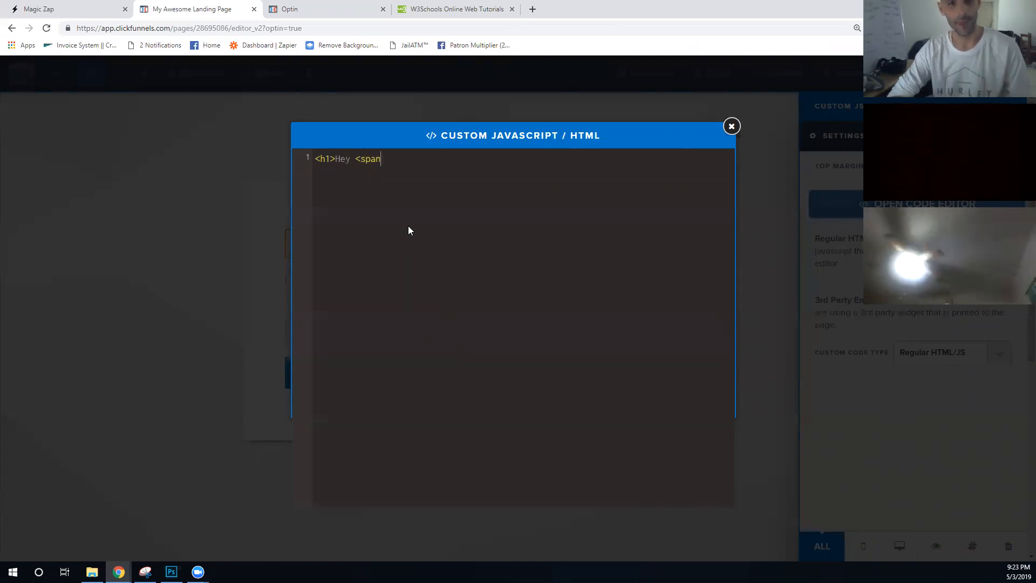
type(" id")
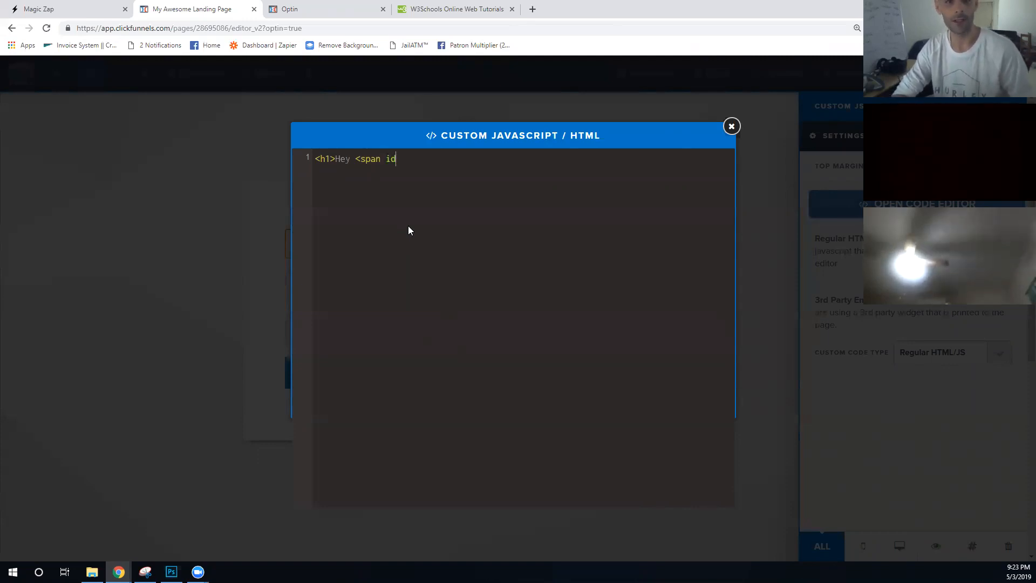
type("=\"fnam")
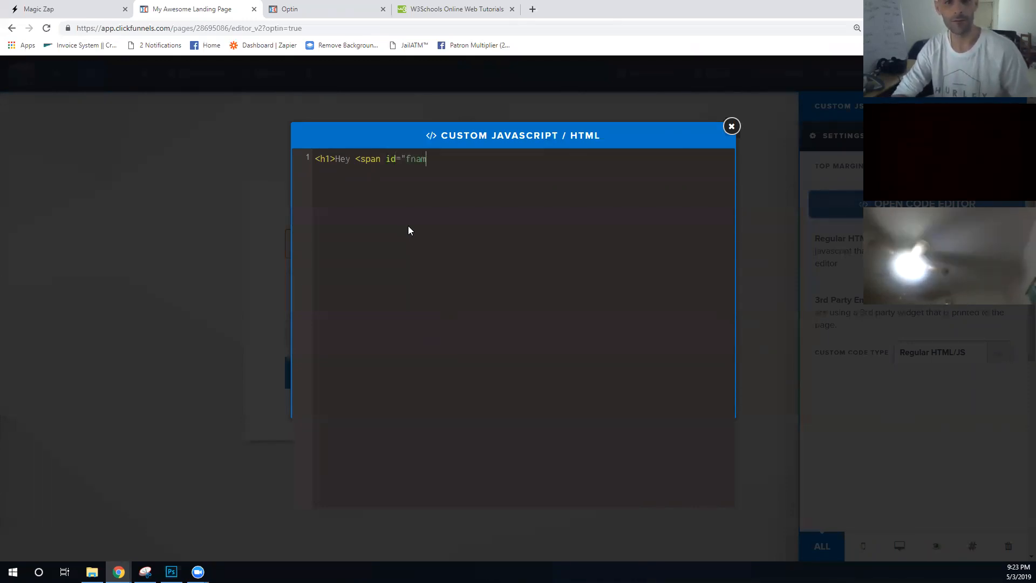
type("e\">")
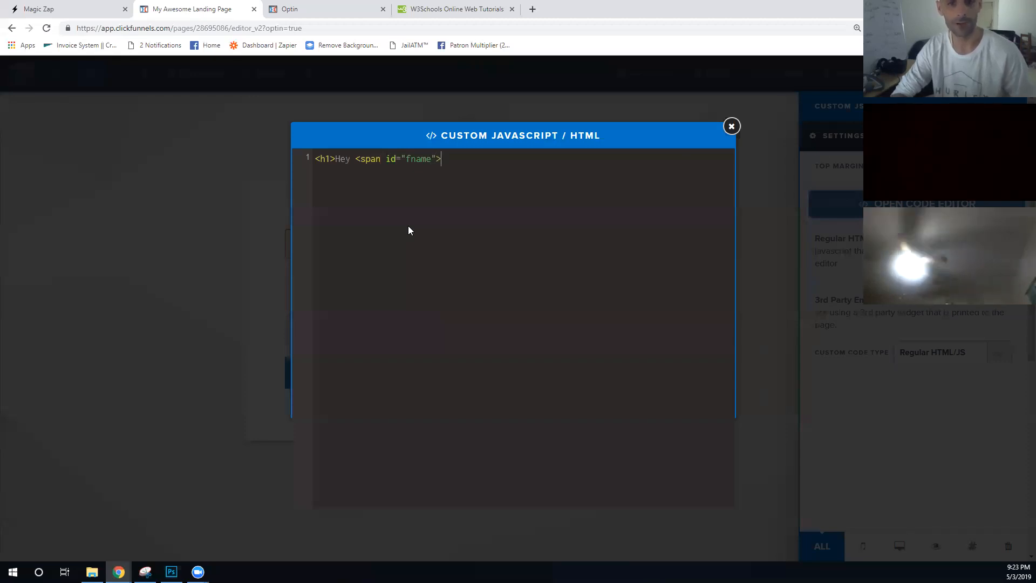
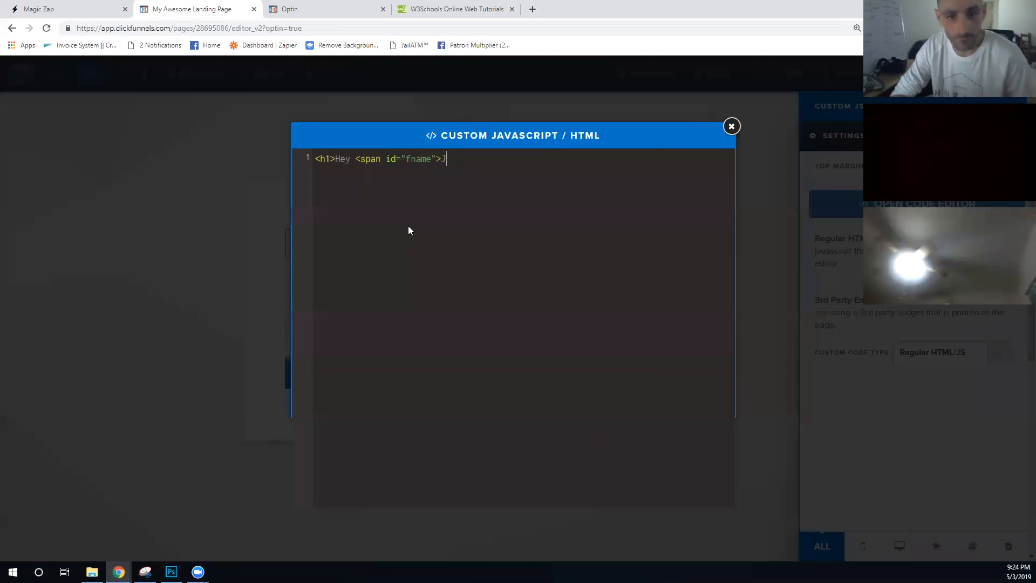
type("/span>")
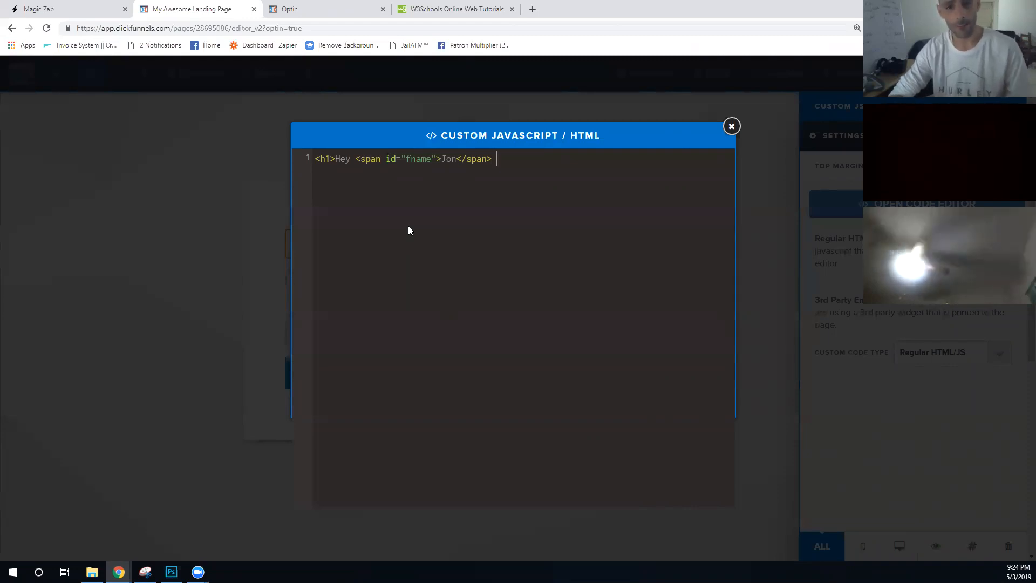
type("</sp")
key("BackSpace")
key("BackSpace")
key("BackSpace")
key("BackSpace")
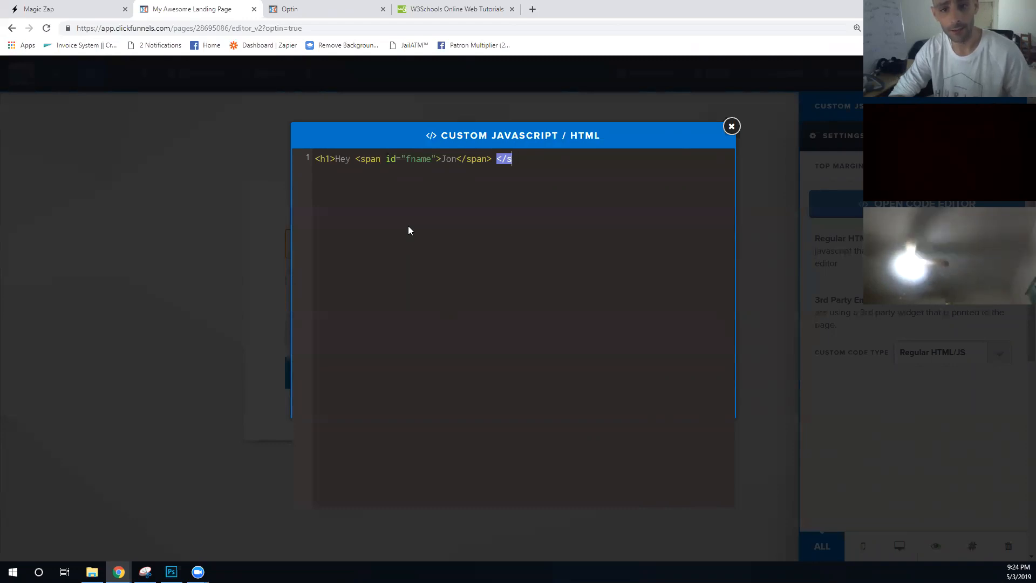
type("<span id=")
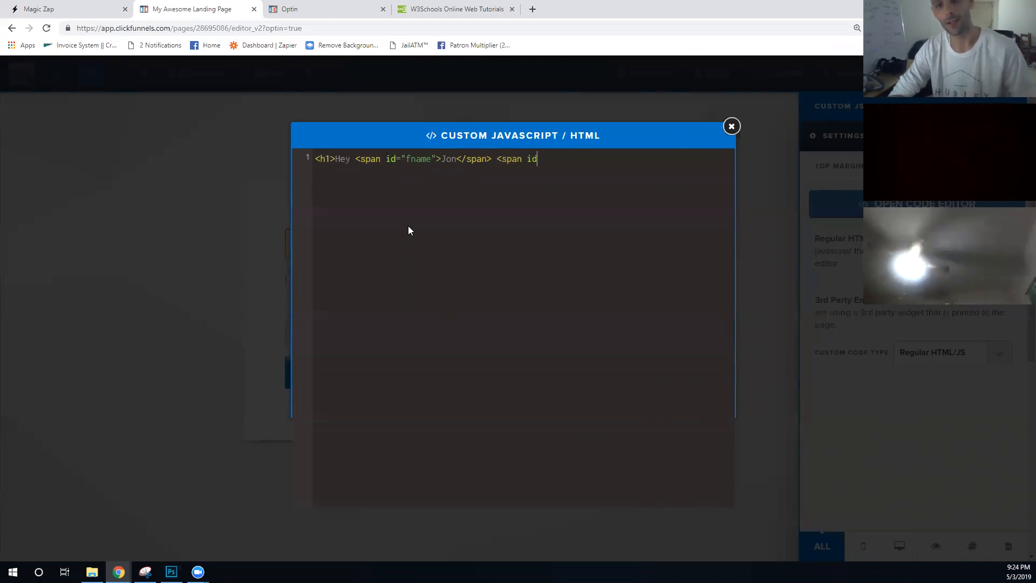
type("\"")
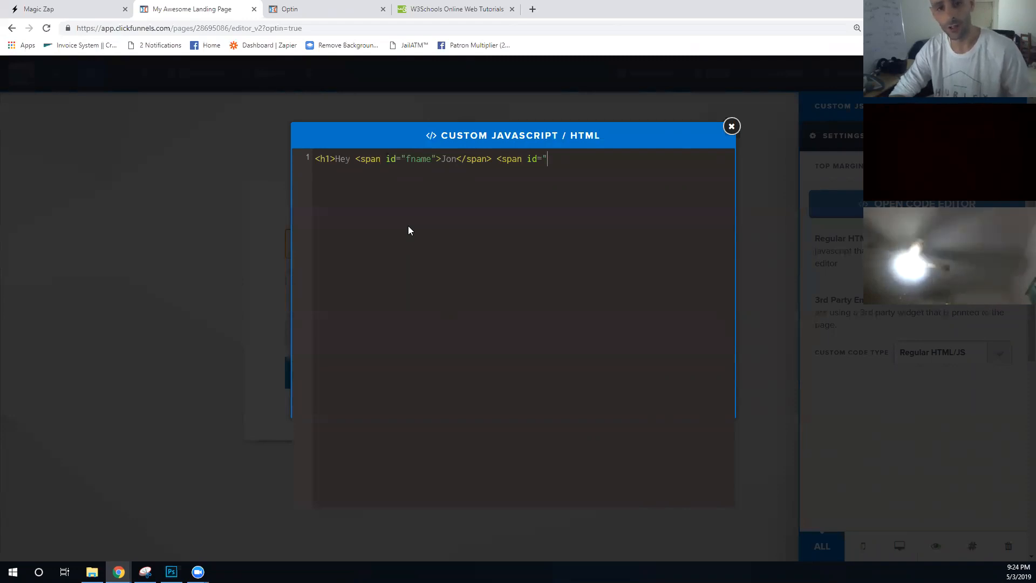
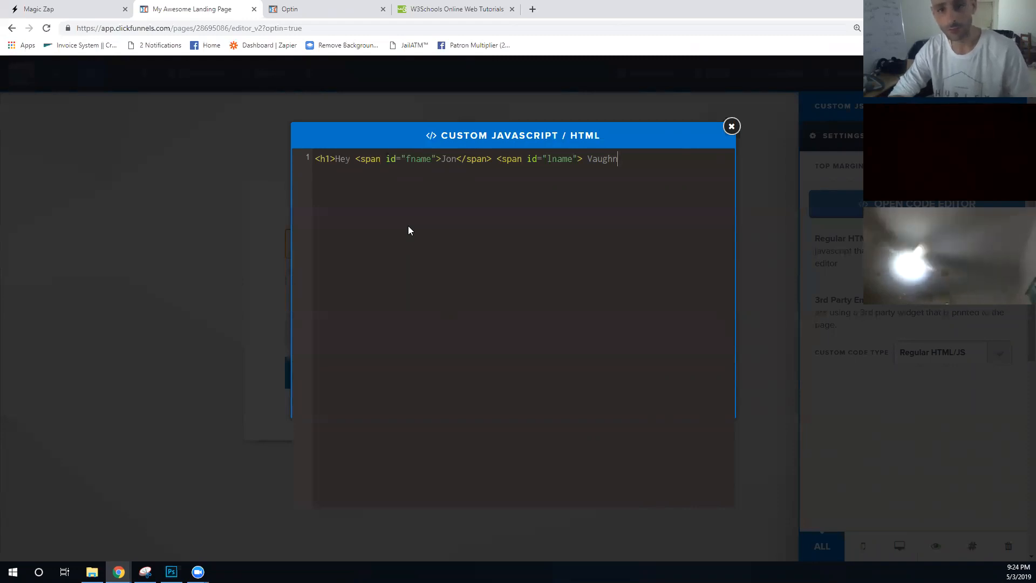
type("</span>")
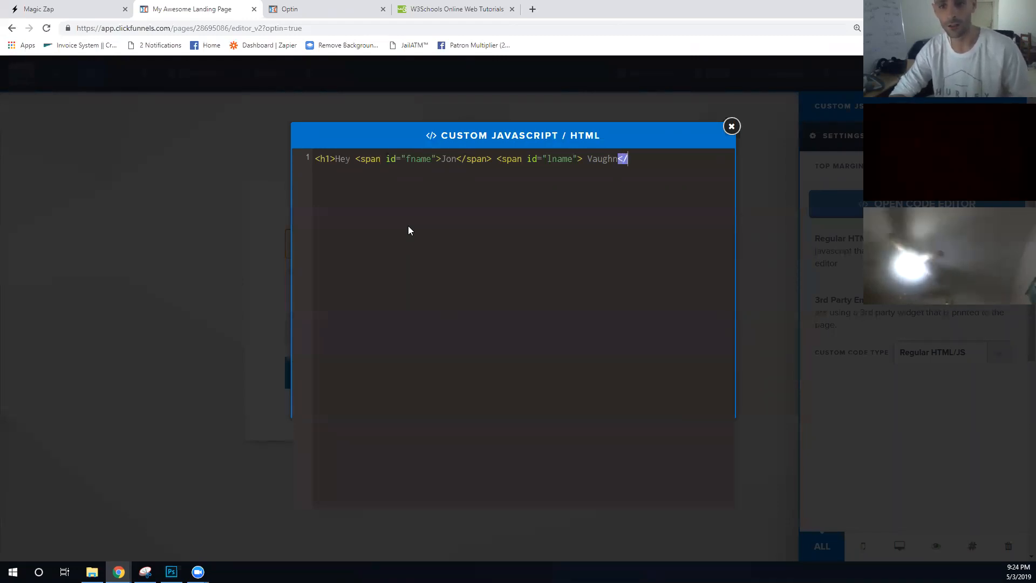
type(" how")
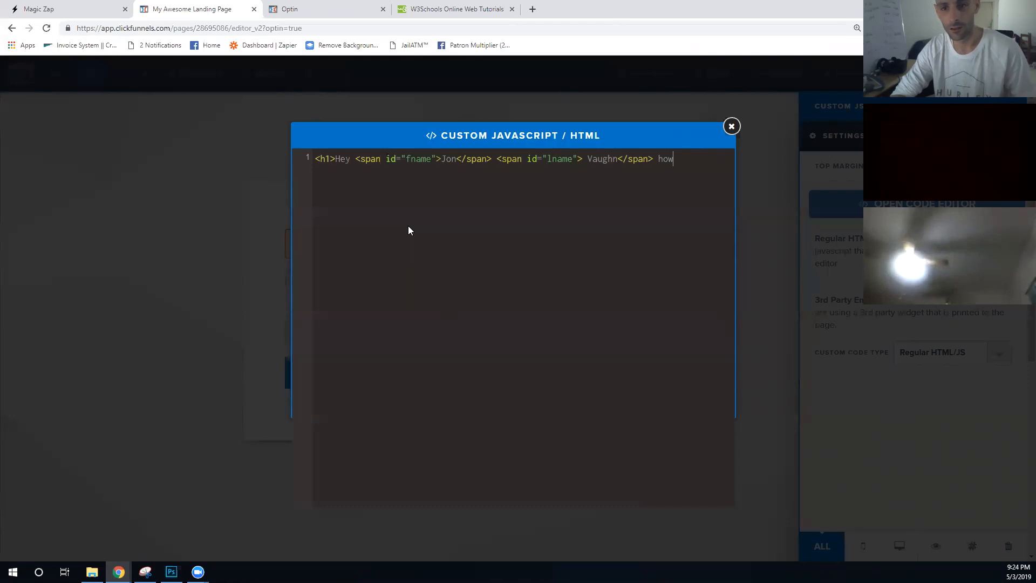
type(" are you?</h1>")
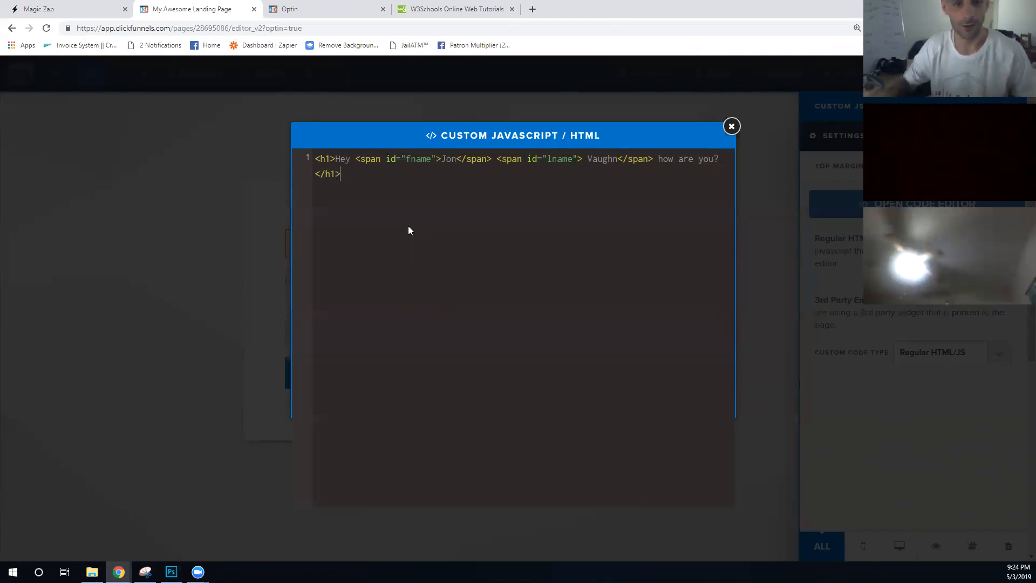
left_click_drag(341, 173, 309, 160)
- Deselect the headline code and switch to the W3Schools tab
left_click(563, 205)
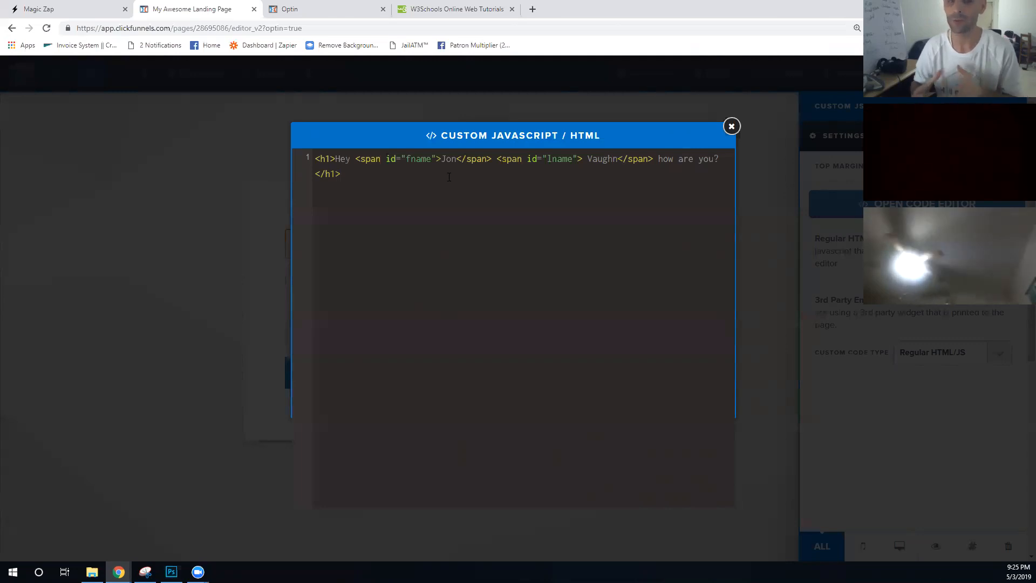
left_click(432, 9)
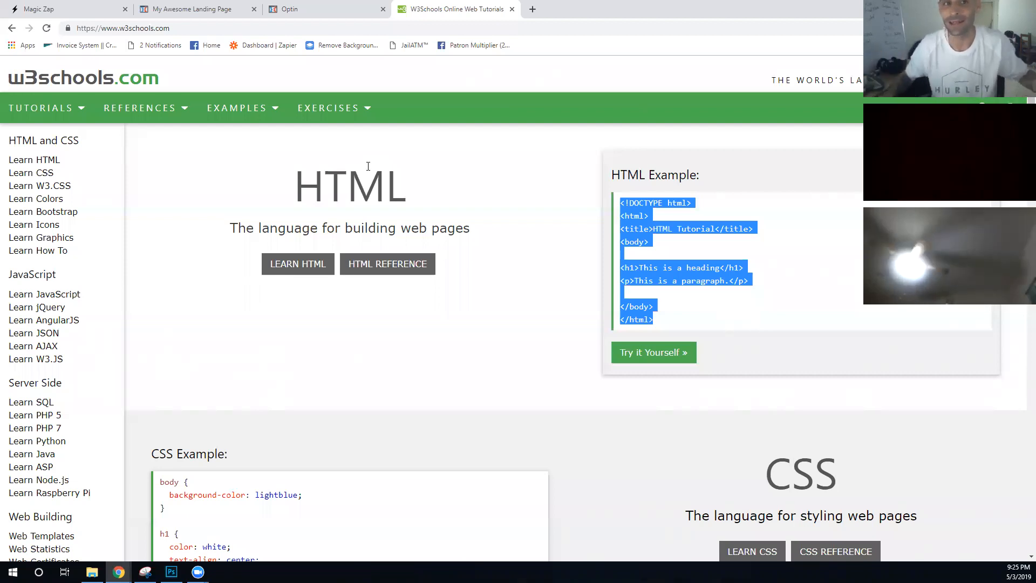
- Go back to the page editor's code view of the h1 headline
left_click(286, 7)
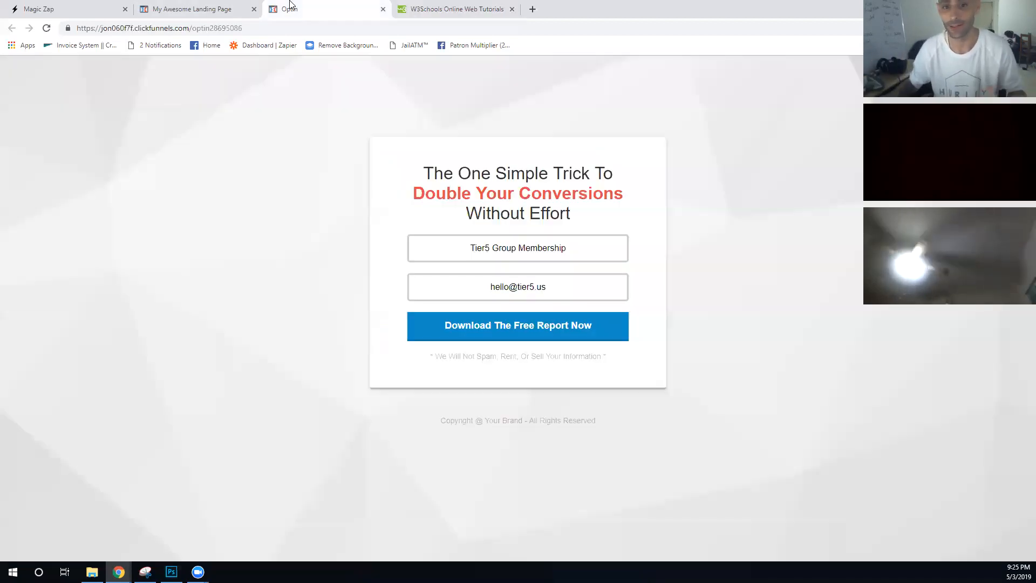
left_click(178, 8)
left_click_drag(342, 175, 310, 163)
left_click(415, 208)
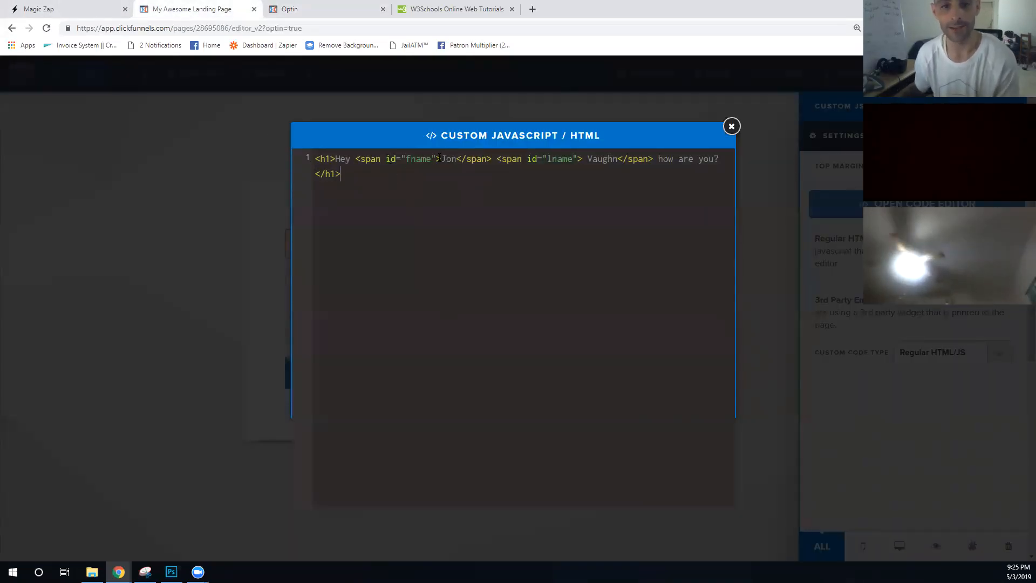
- Check the fname and lname span ids, then close the custom code editor
left_click_drag(496, 160, 356, 165)
left_click(496, 160)
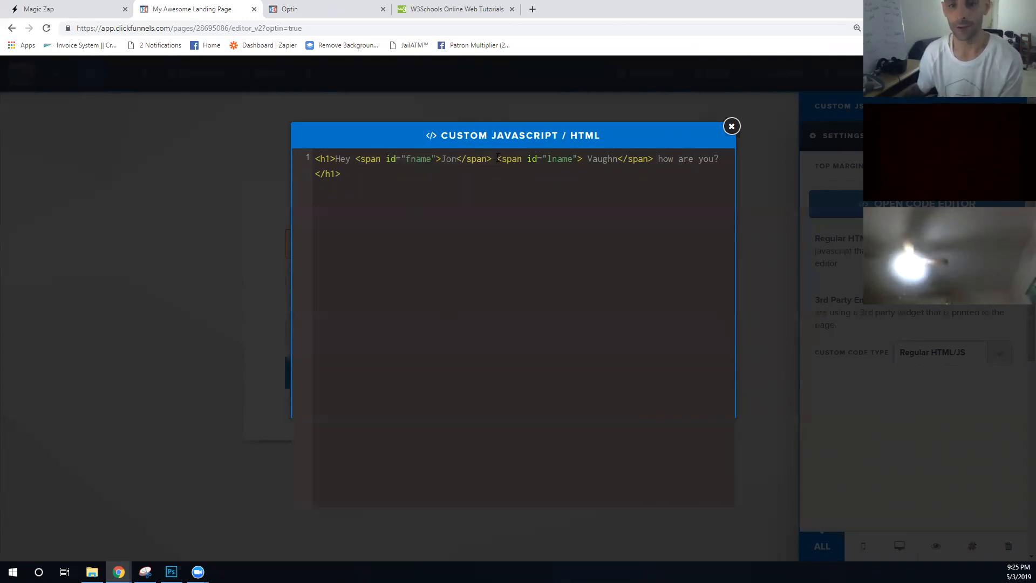
left_click_drag(496, 160, 653, 161)
left_click(558, 161)
double_click(558, 160)
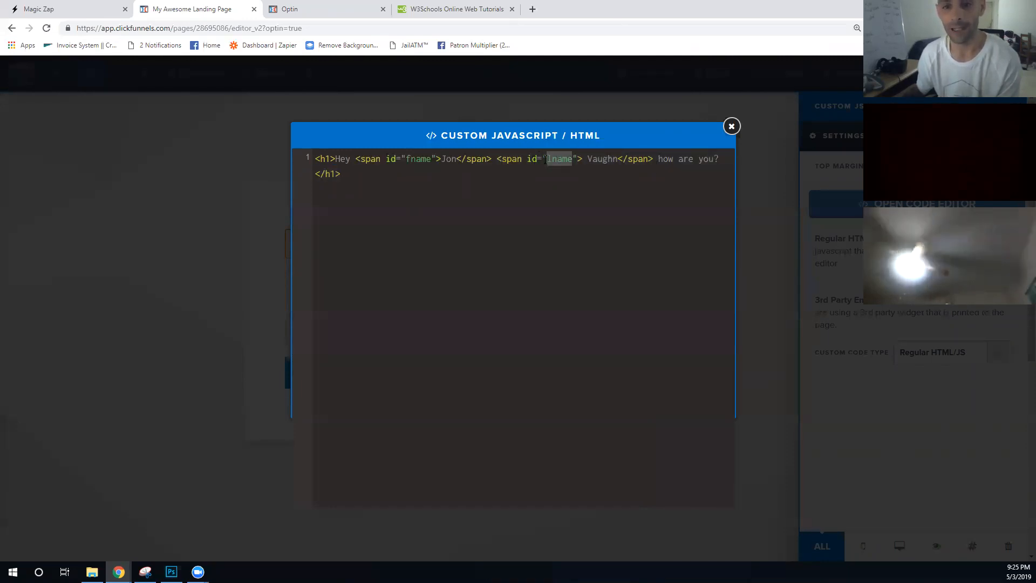
double_click(420, 160)
left_click(626, 221)
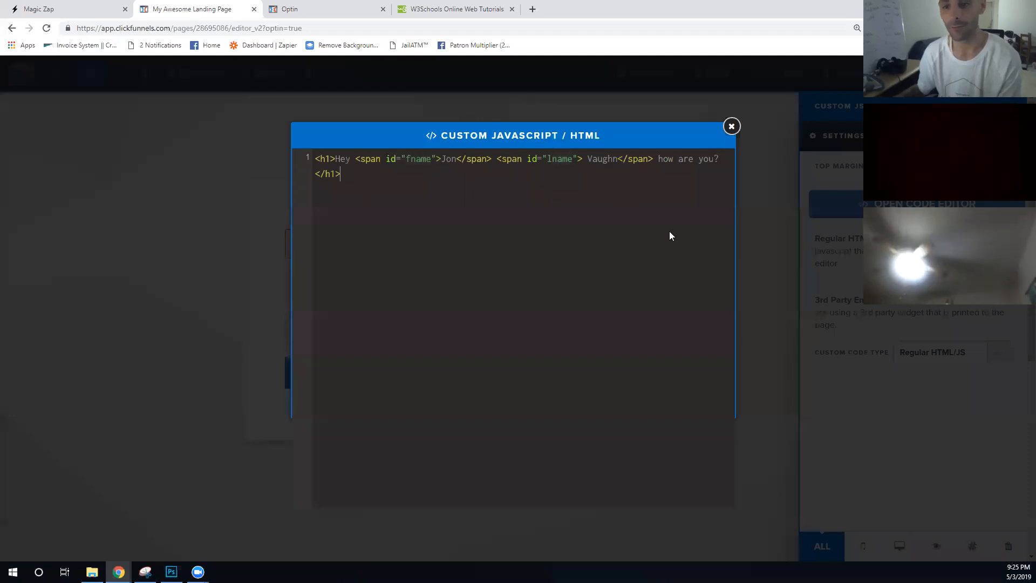
left_click(789, 197)
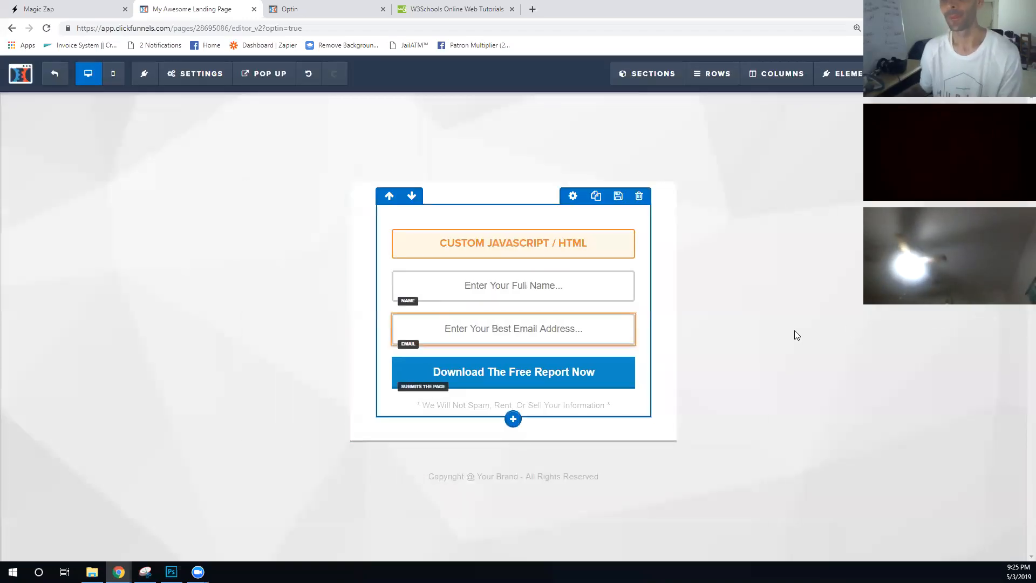
- Save the page and dismiss the page and SEO settings panels
key("ctrl+s")
left_click(743, 172)
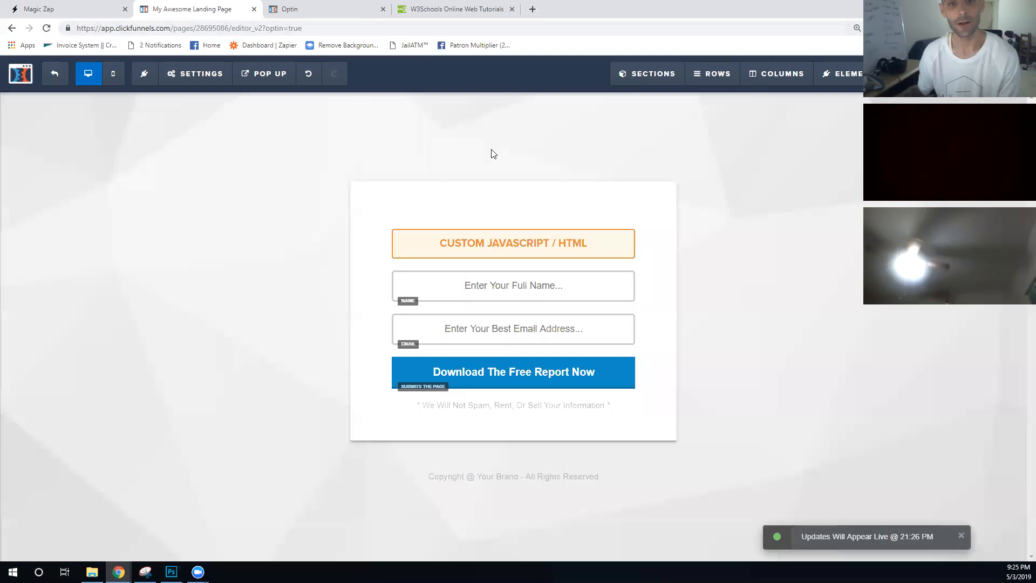
left_click(14, 296)
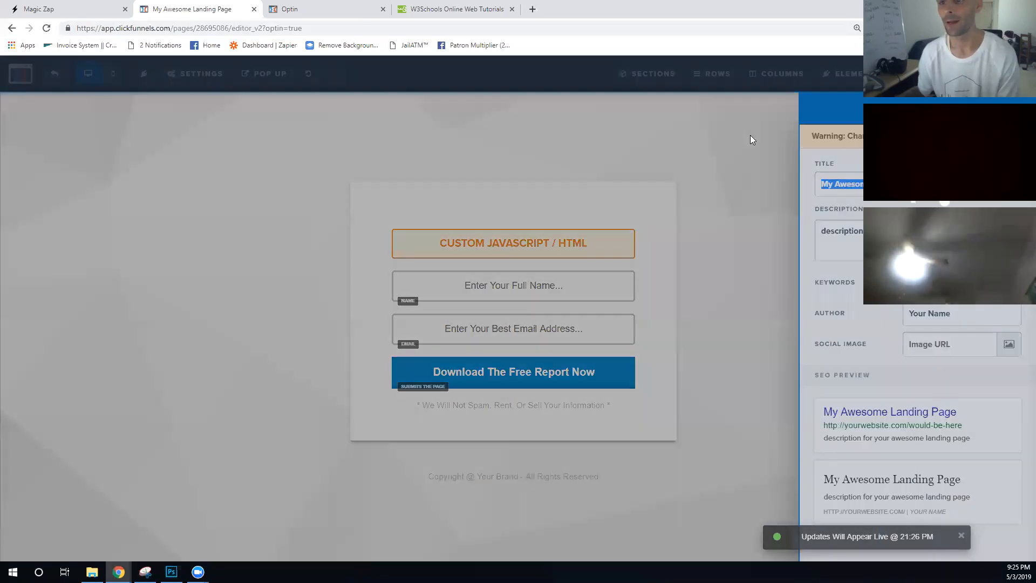
left_click(769, 158)
- Preview the saved page, close the old Optin tab, and reopen the custom HTML element's settings
key("ctrl+p")
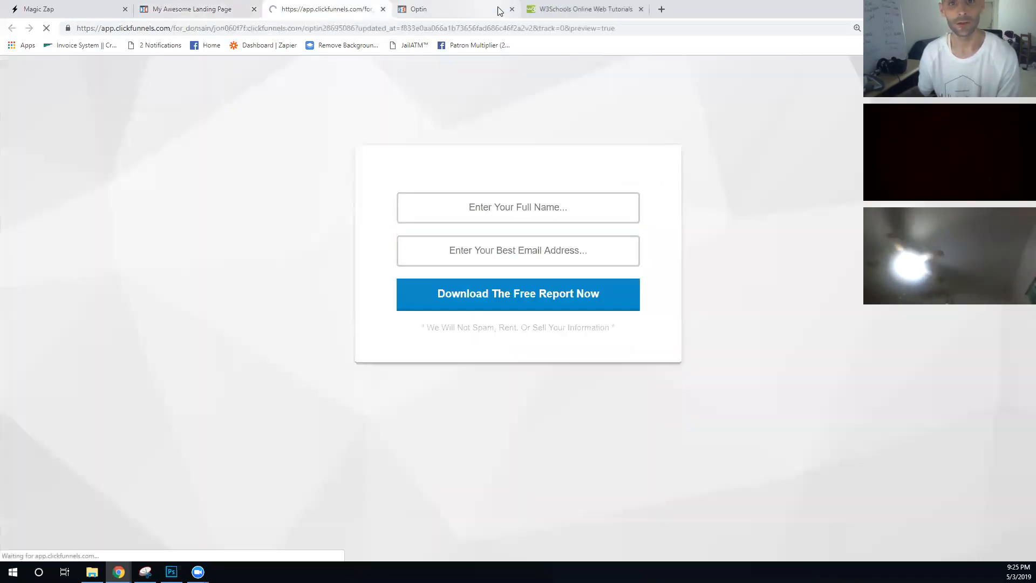
left_click(512, 10)
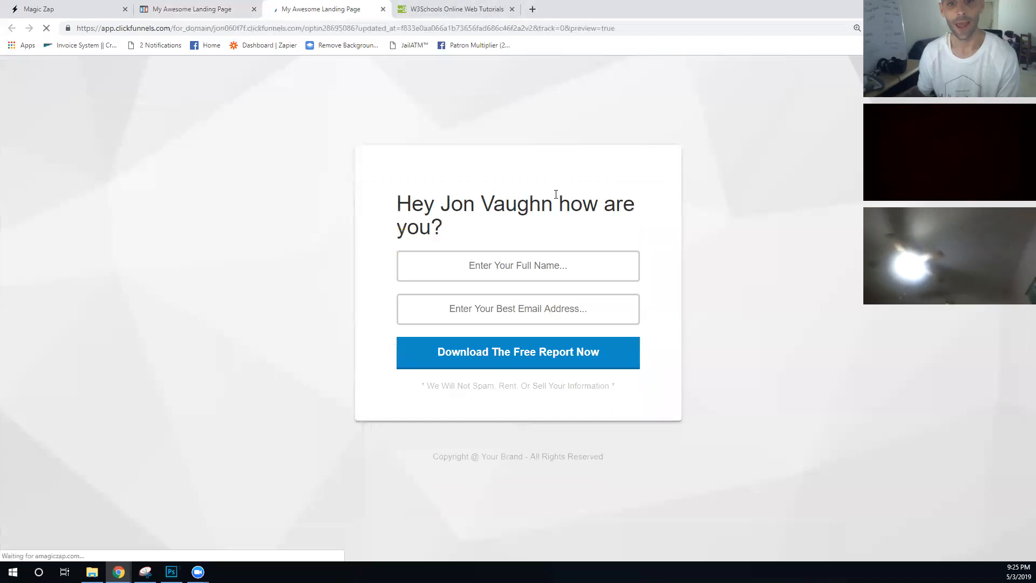
left_click(189, 9)
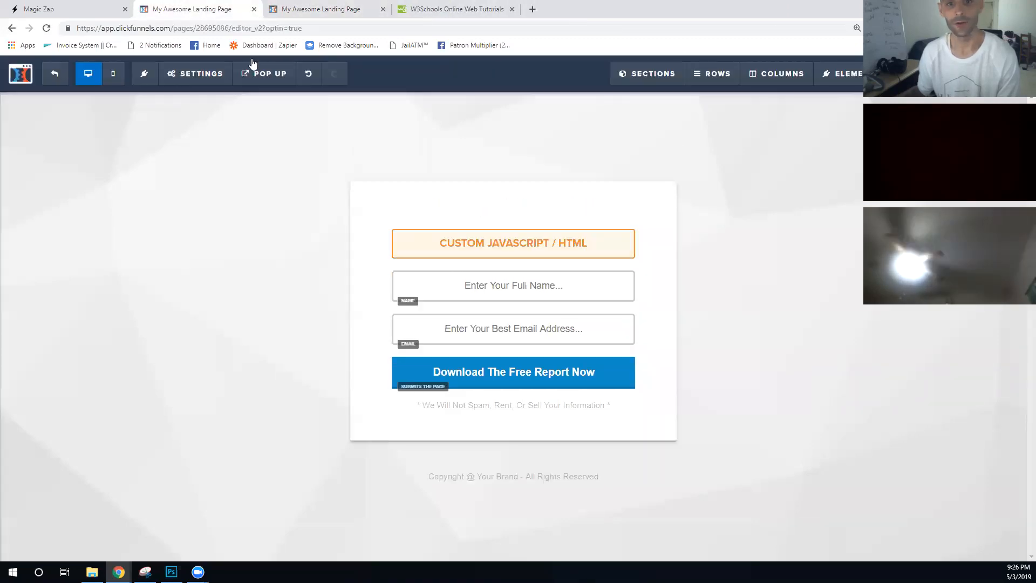
left_click(493, 244)
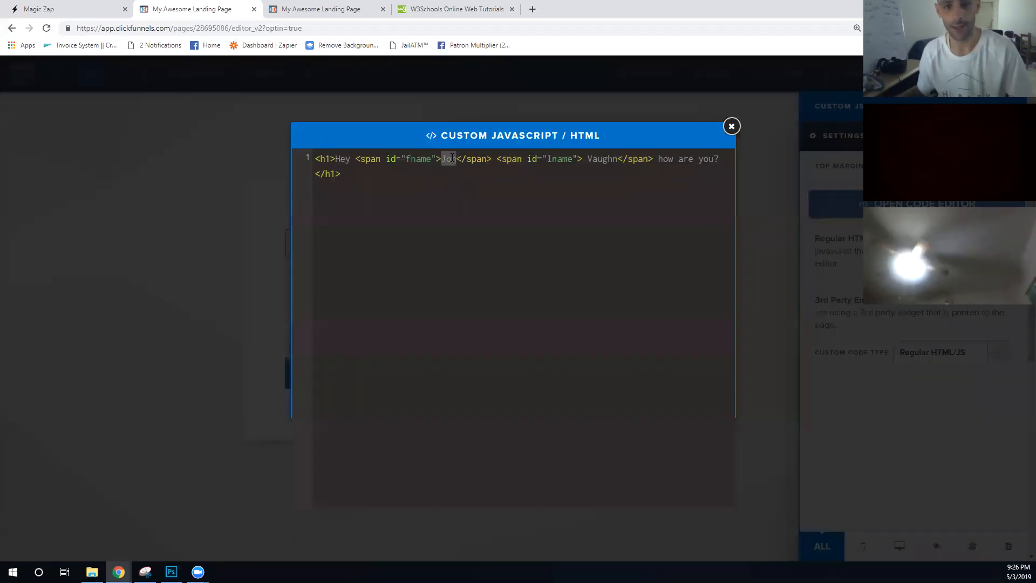
double_click(451, 159)
type("First Name")
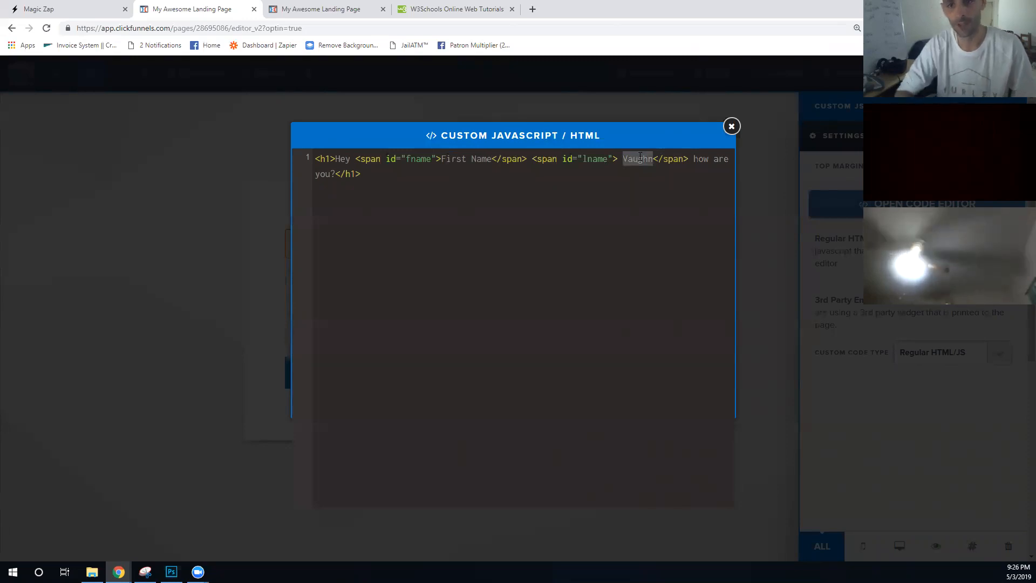
key("BackSpace")
key("BackSpace")
type("Last Name")
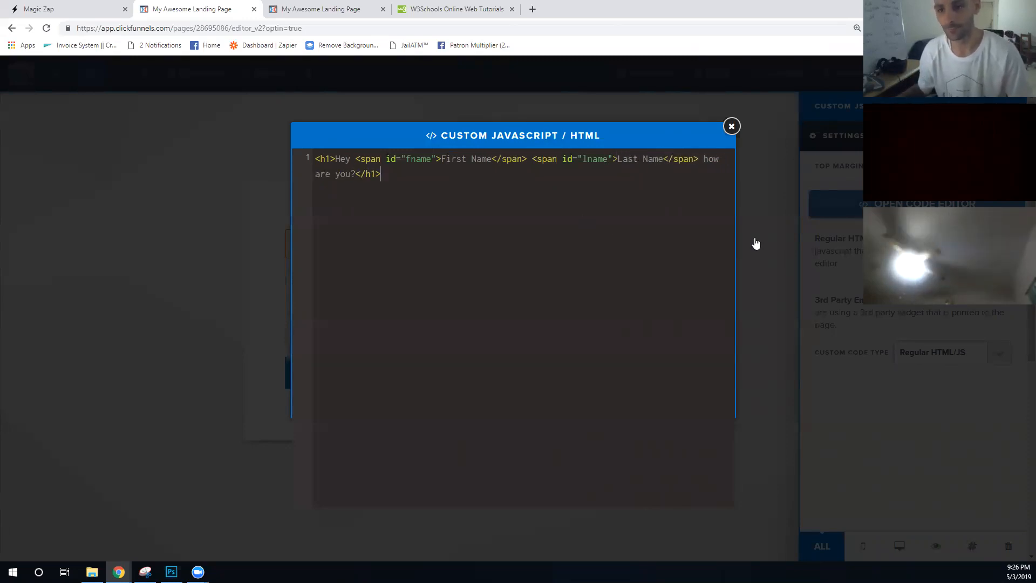
left_click(756, 244)
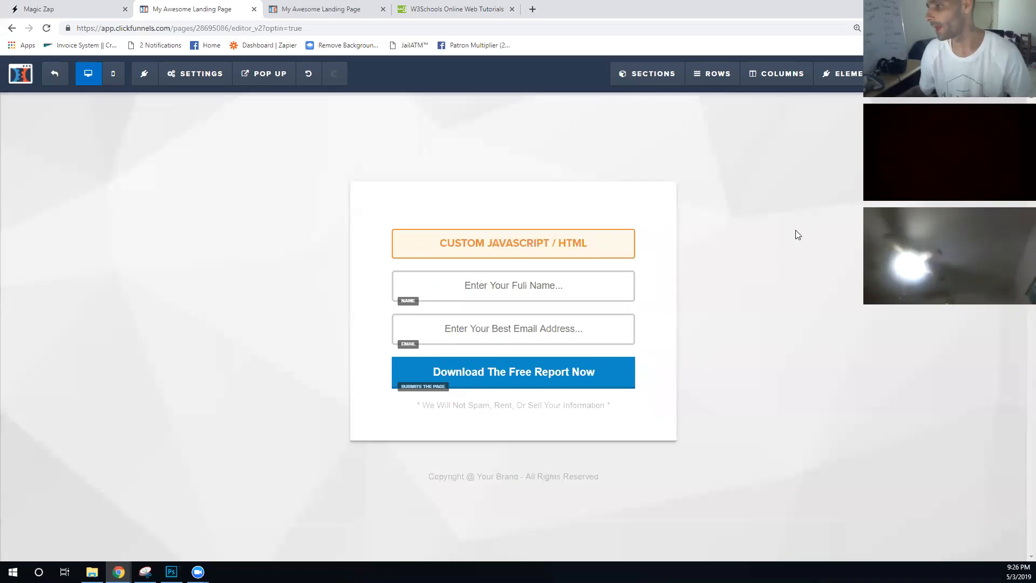
- Save the updated headline and open a fresh page preview
key("ctrl+s")
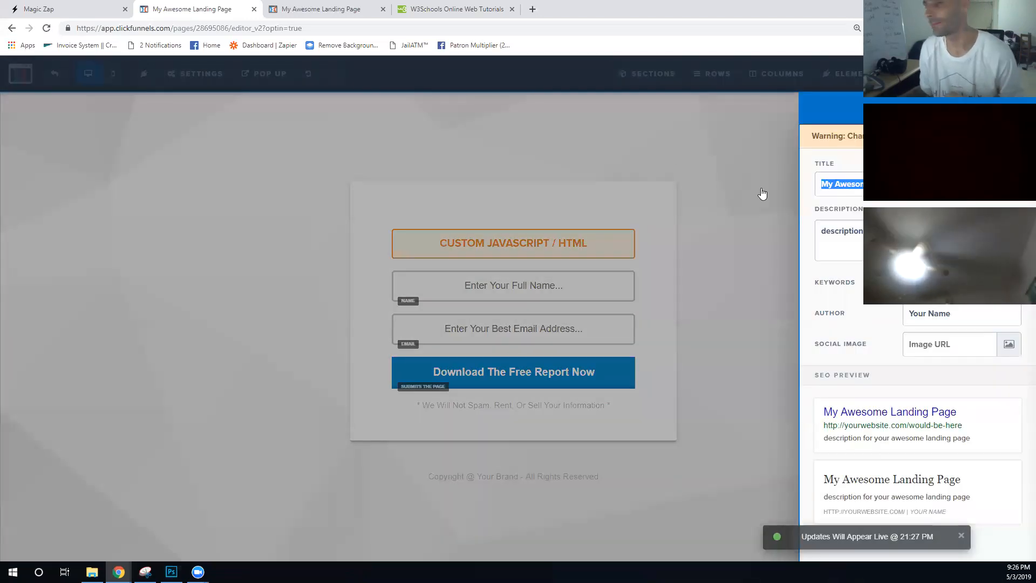
left_click(384, 9)
left_click(303, 152)
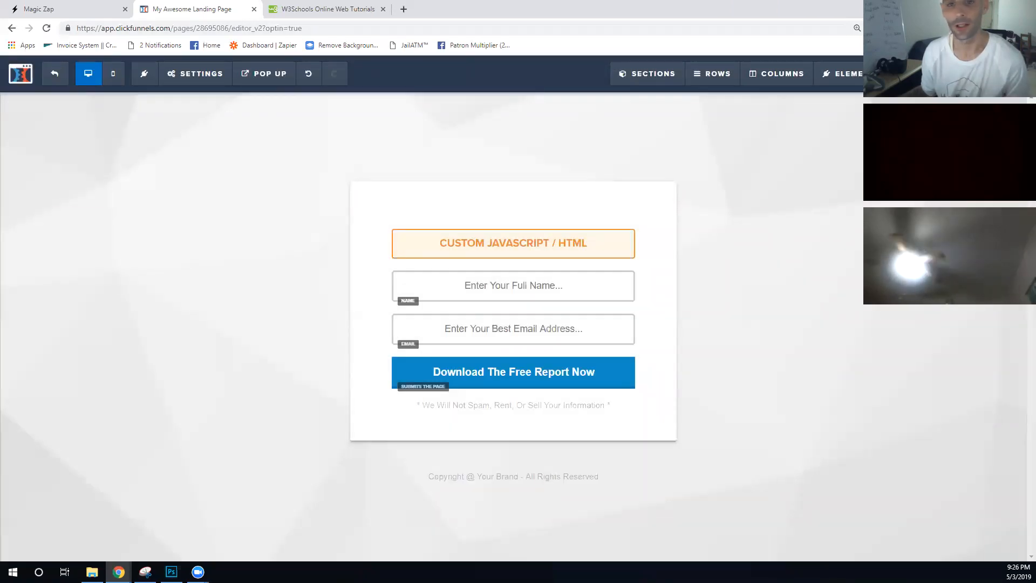
left_click(933, 74)
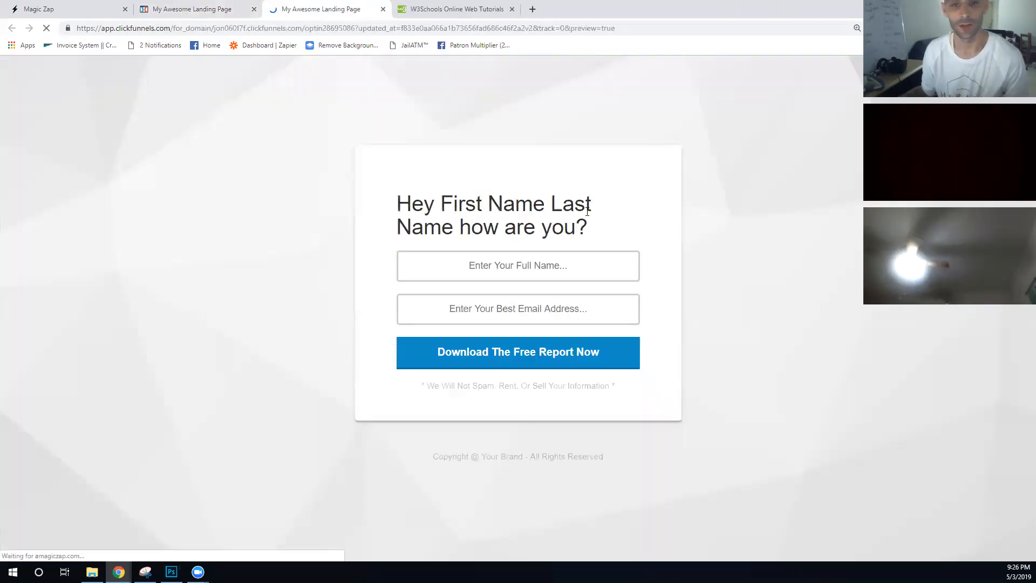
- Check the 'Hey First Name Last Name how are you?' headline in the preview, then return to the editor
left_click_drag(598, 233, 392, 216)
left_click(518, 157)
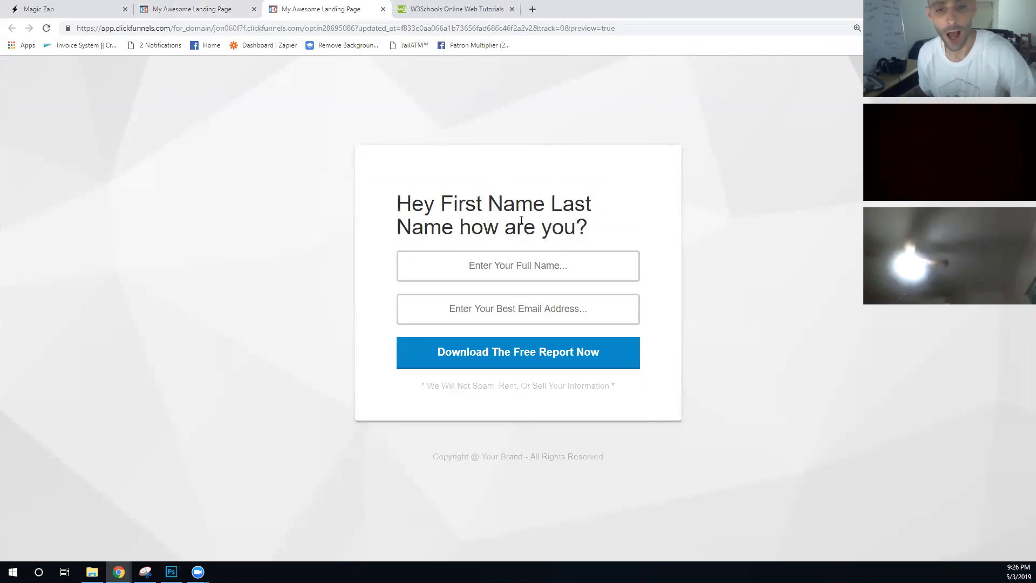
left_click_drag(593, 236, 379, 208)
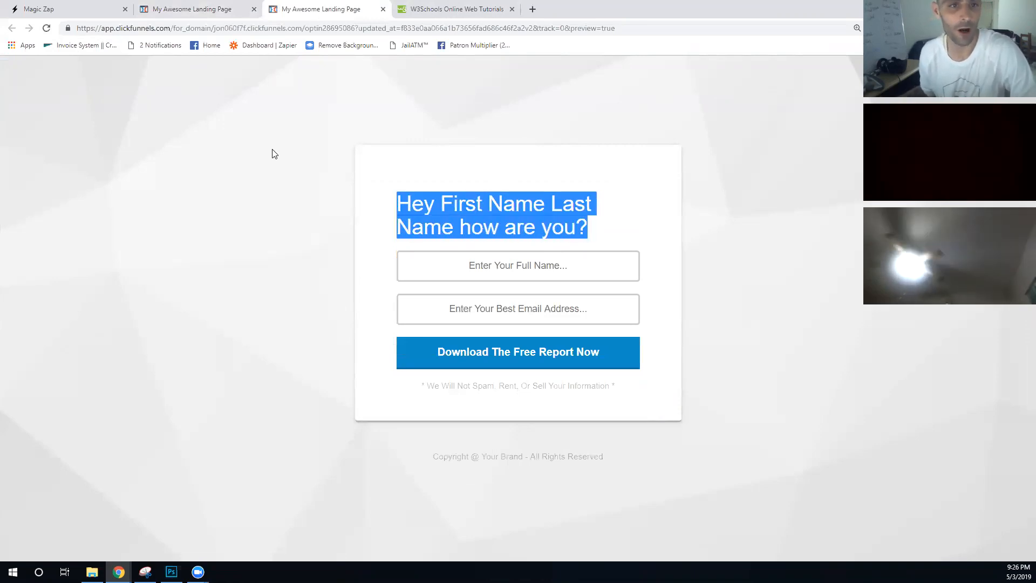
left_click(191, 10)
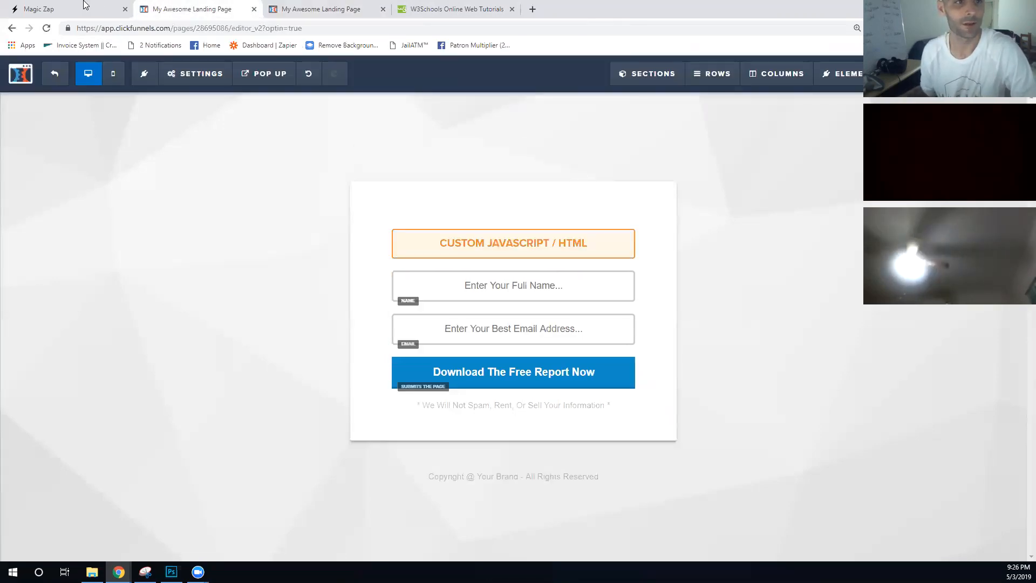
- Open the New Zap's edit form in Magic Zap and look over its parameter and attribute fields
left_click(77, 6)
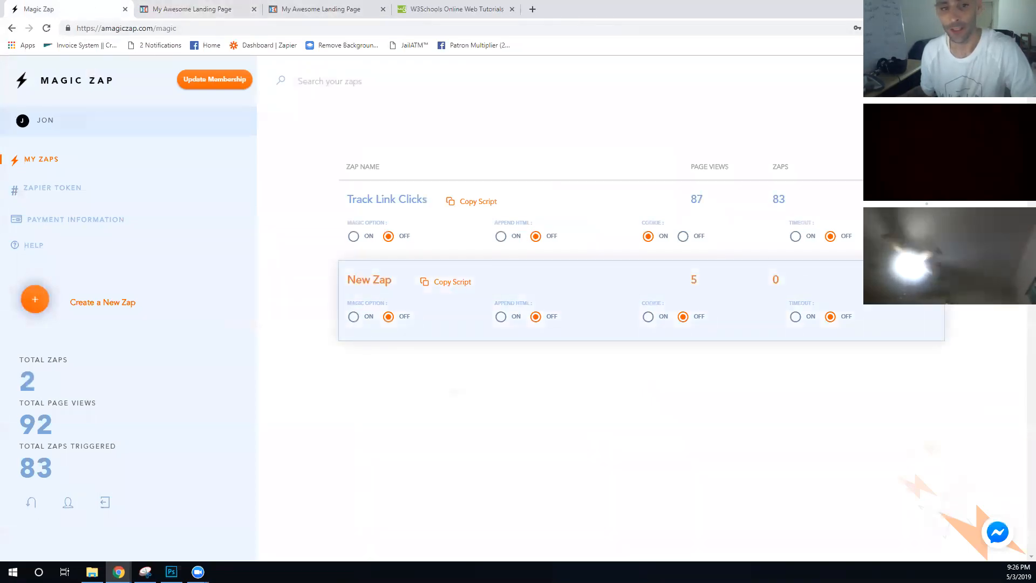
left_click(803, 327)
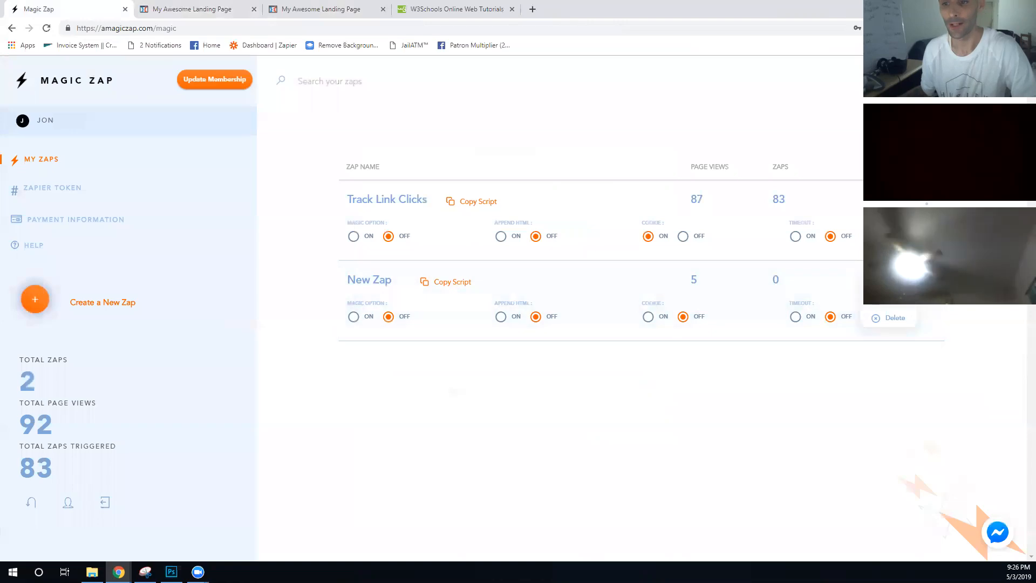
scroll(444, 194, "down", 1)
left_click(451, 245)
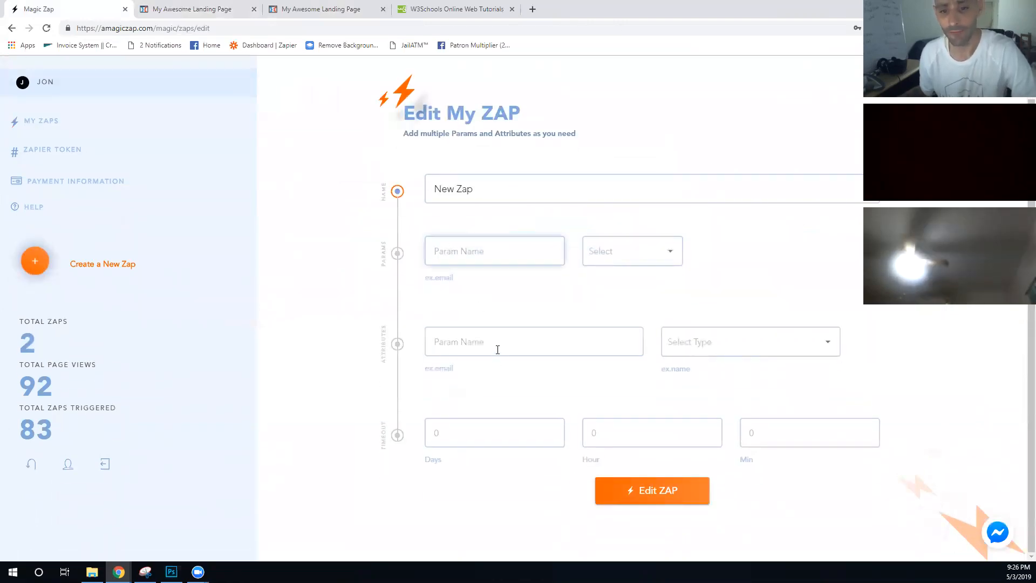
left_click(498, 350)
left_click(506, 309)
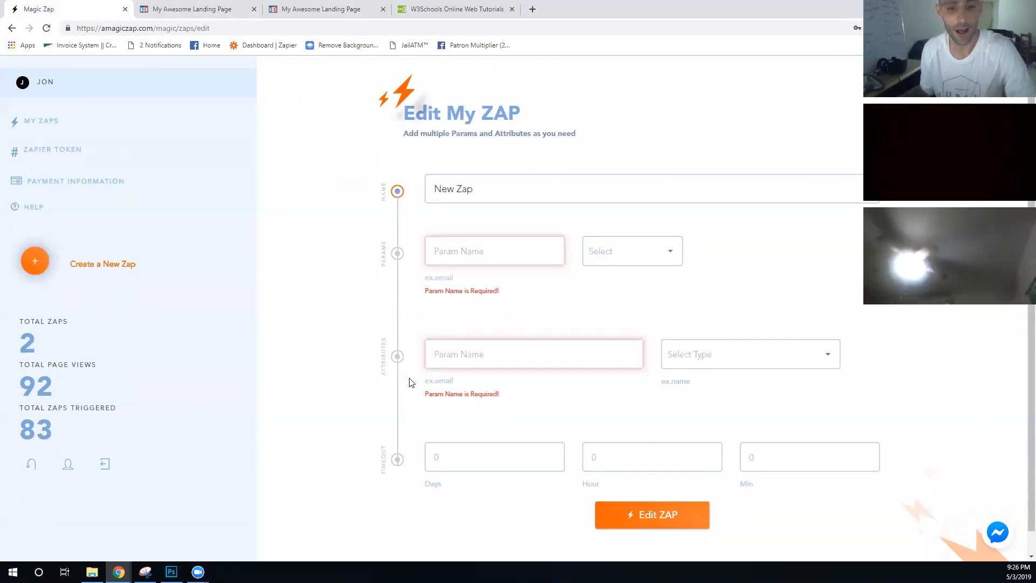
- Save the New Zap, reopen its edit form, and return to the landing page editor
scroll(621, 410, "down", 1)
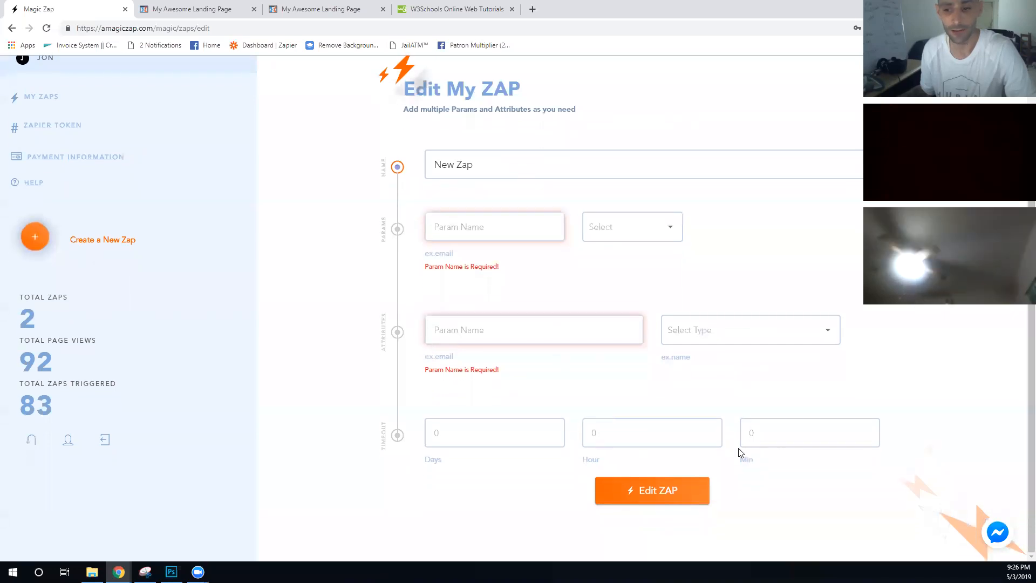
left_click(694, 493)
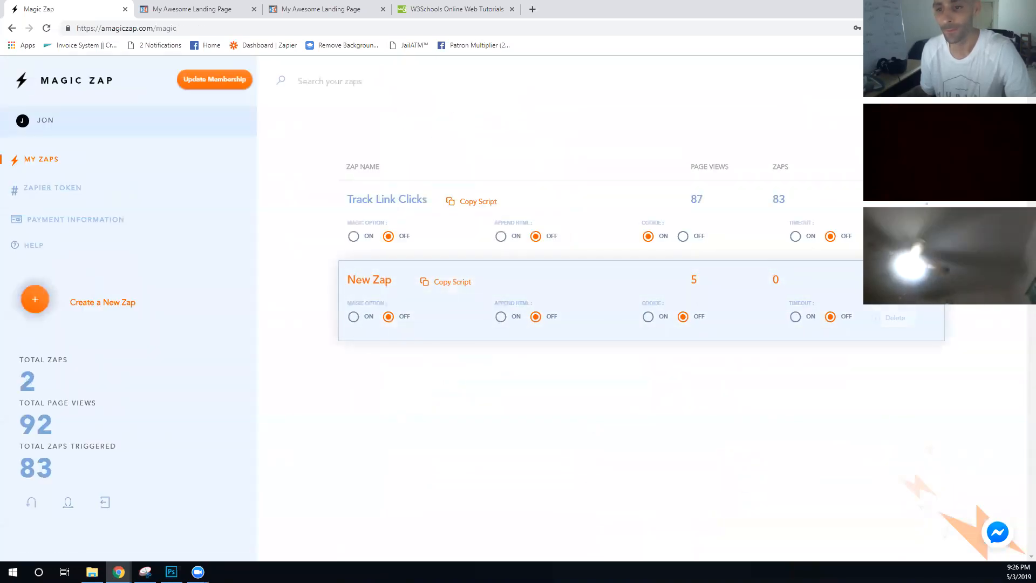
left_click(895, 293)
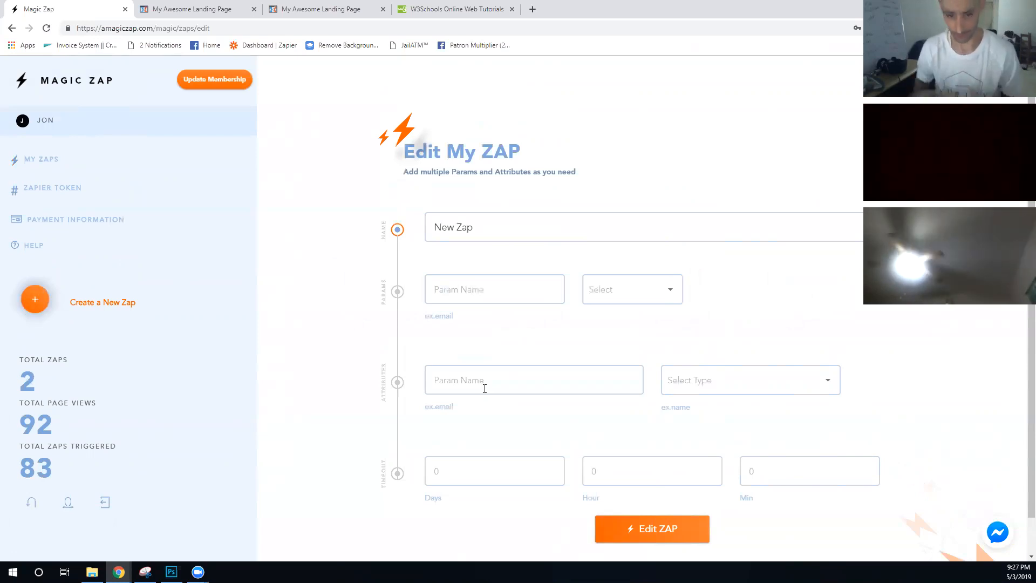
left_click(235, 8)
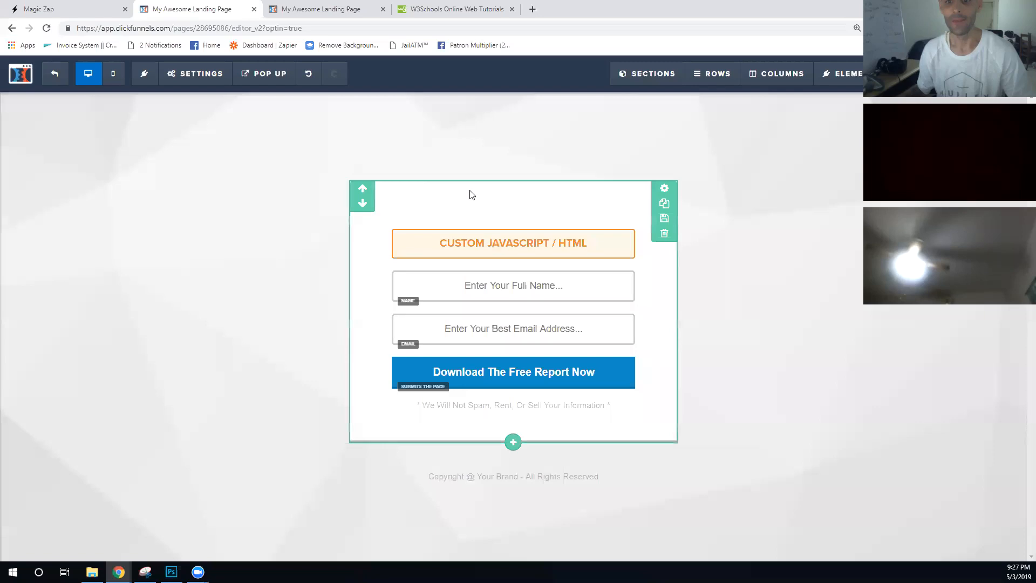
- Copy the fname span id from the headline code and add it to New Zap as an id attribute
left_click(474, 256)
left_click(890, 204)
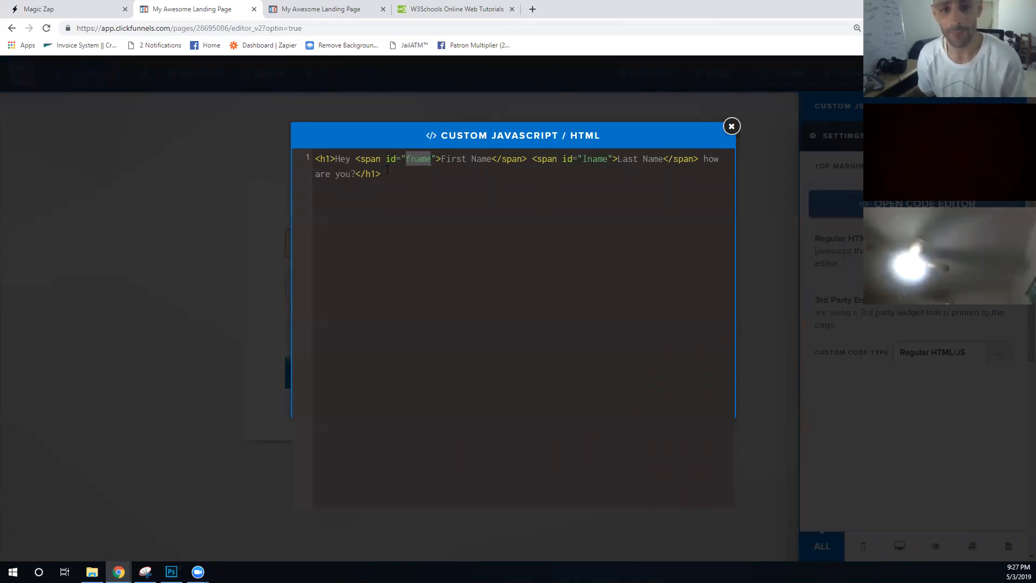
double_click(393, 159)
double_click(420, 159)
key("ctrl+c")
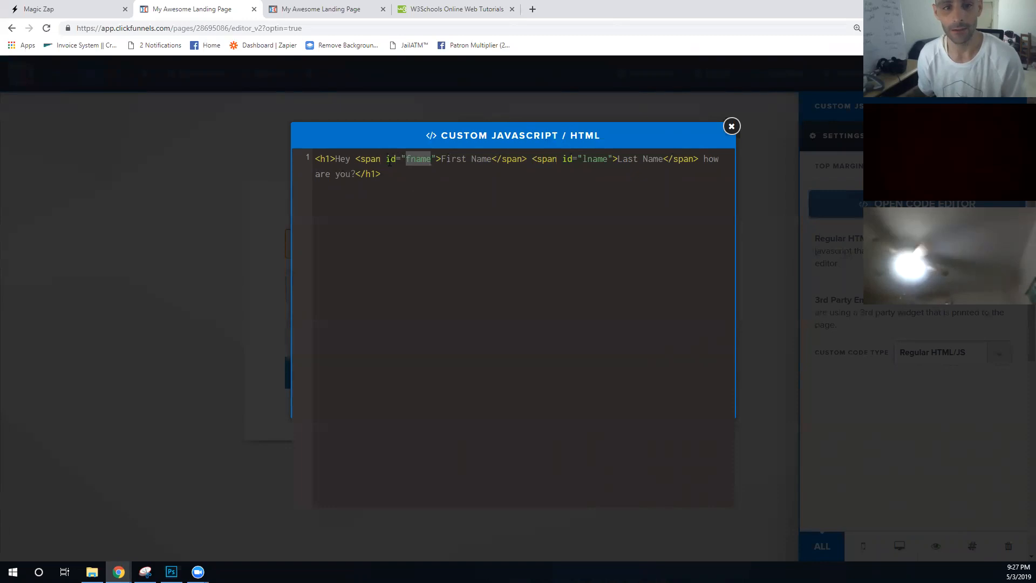
left_click(56, 6)
left_click(471, 387)
key("ctrl+v")
left_click(685, 384)
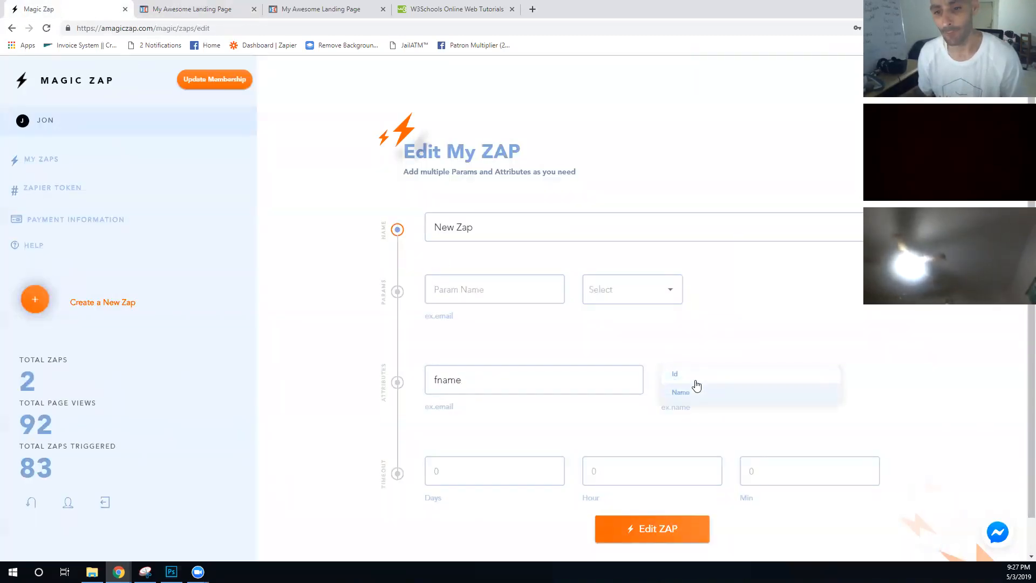
left_click(694, 374)
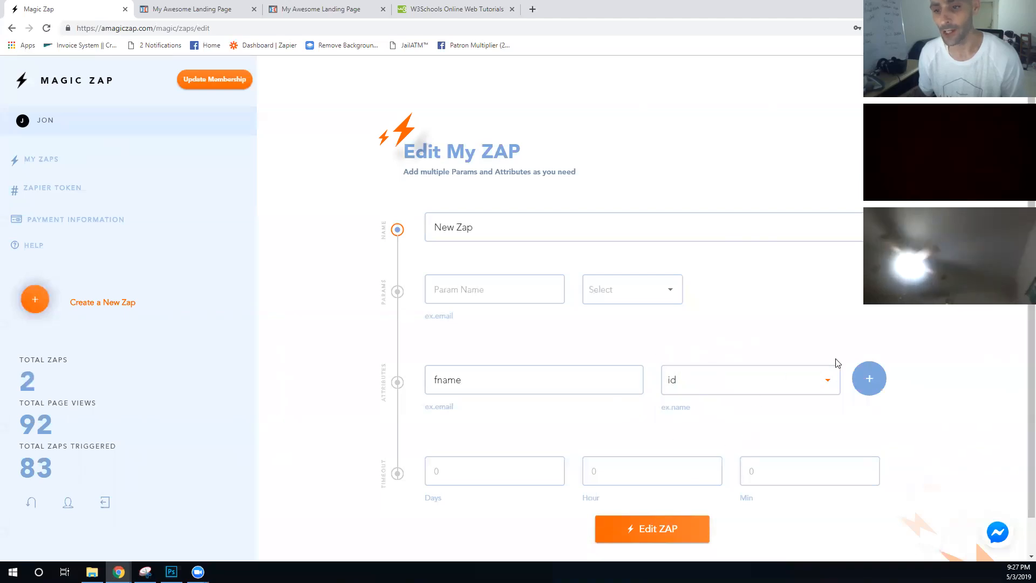
left_click(868, 378)
- Copy the lname span id from the headline code and add it as a second id attribute
left_click(216, 9)
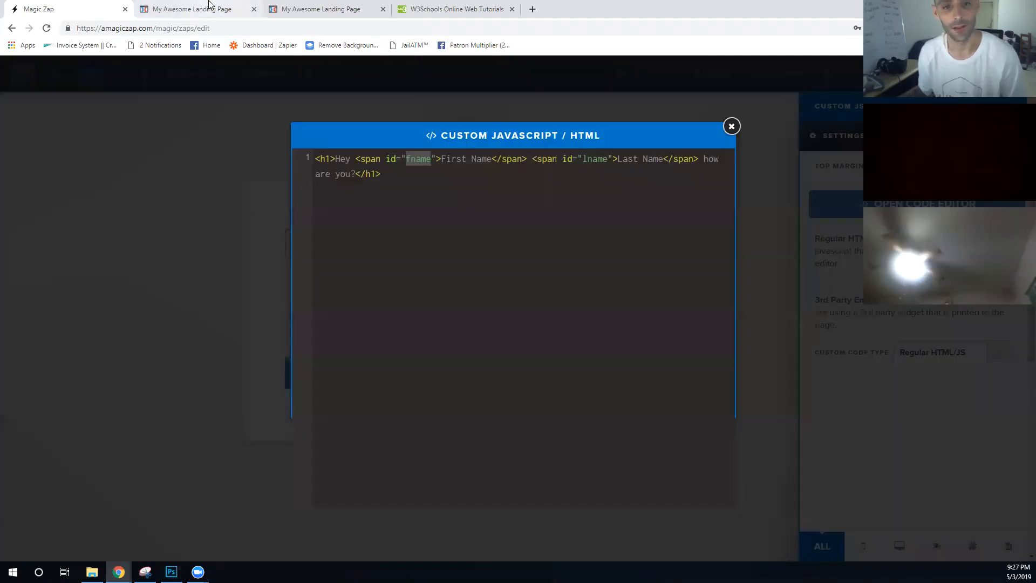
double_click(594, 159)
key("ctrl+c")
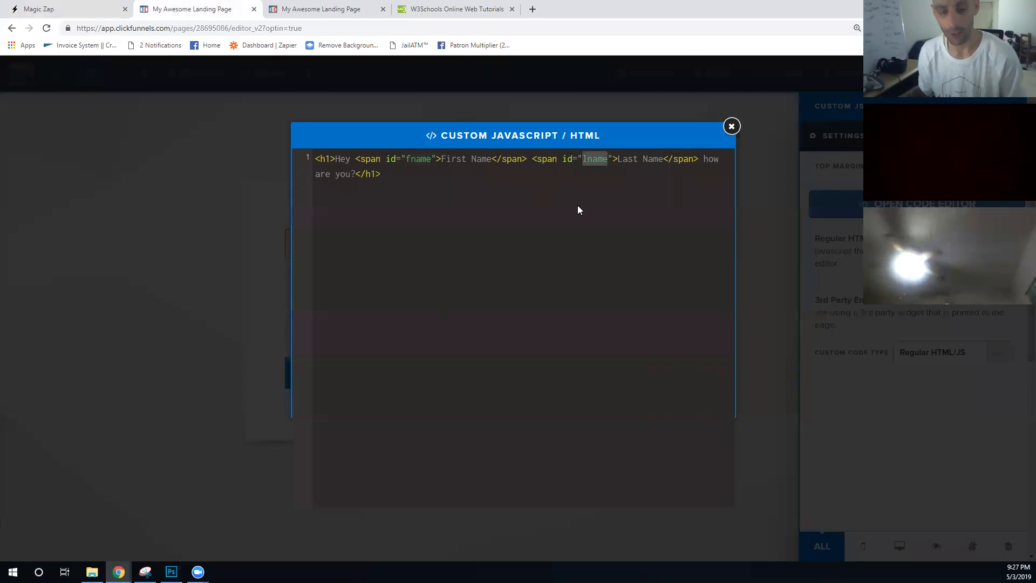
left_click(81, 8)
left_click(220, 5)
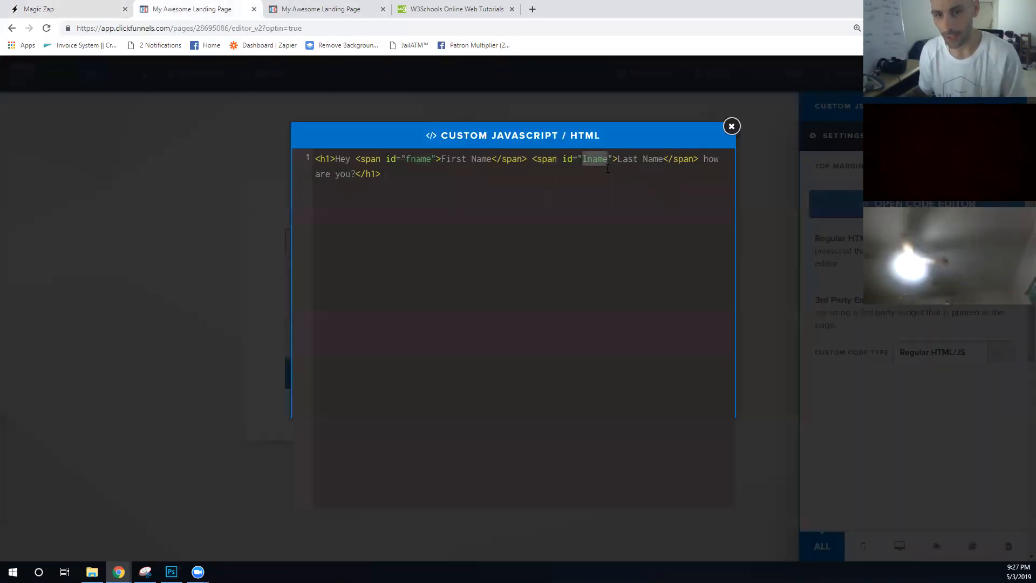
double_click(564, 159)
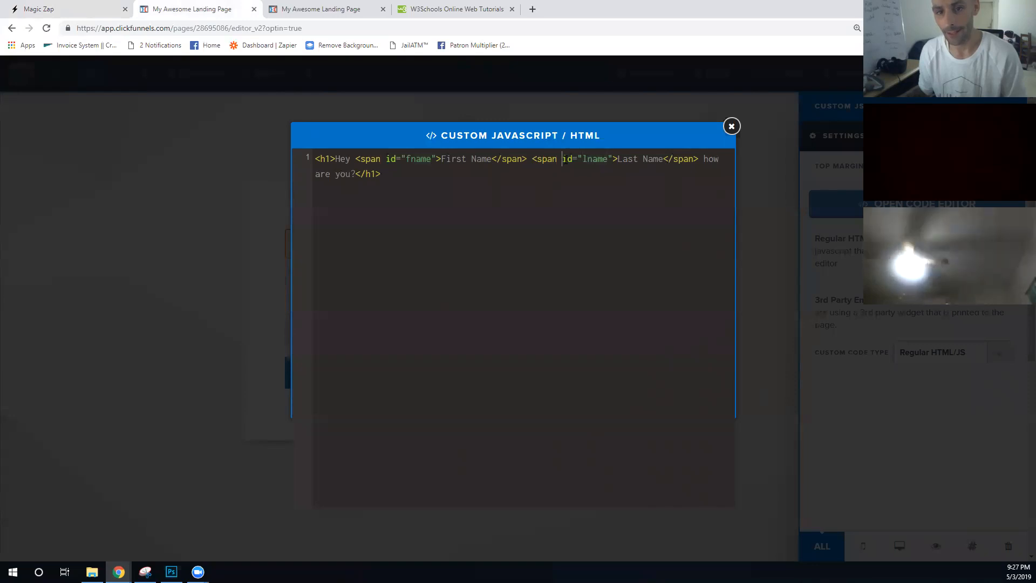
left_click(81, 6)
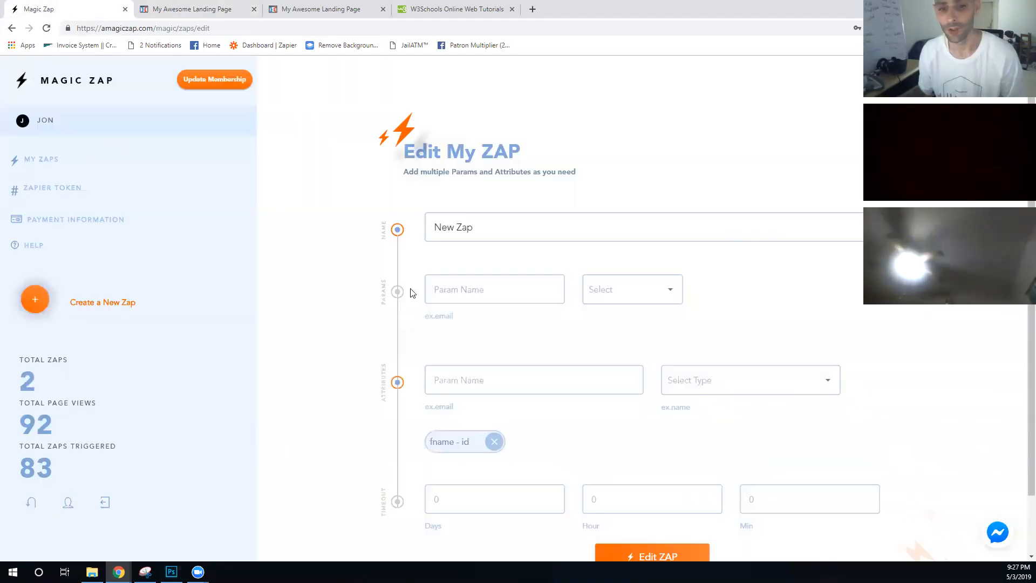
left_click(491, 370)
key("ctrl+v")
left_click(705, 380)
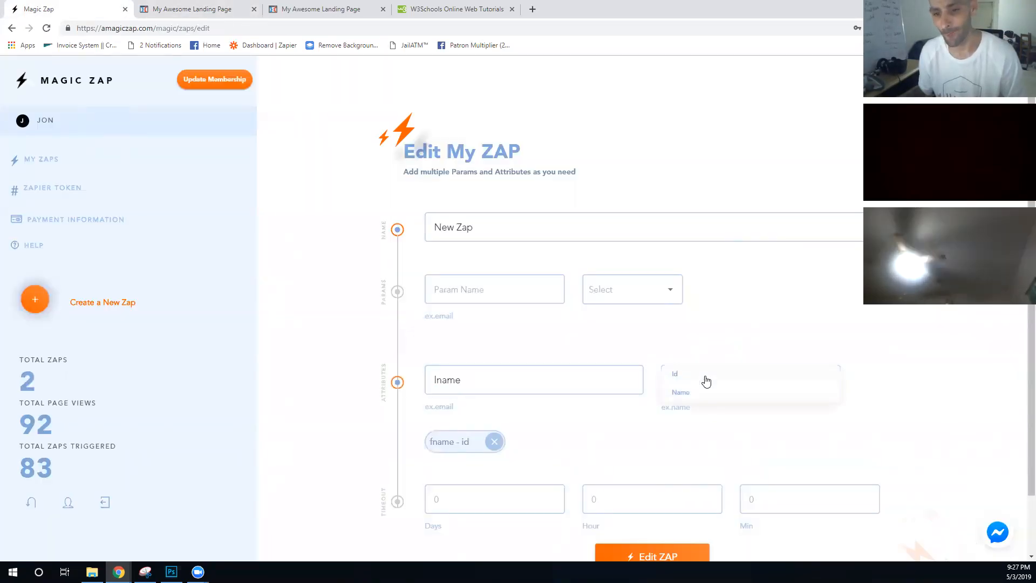
left_click(698, 381)
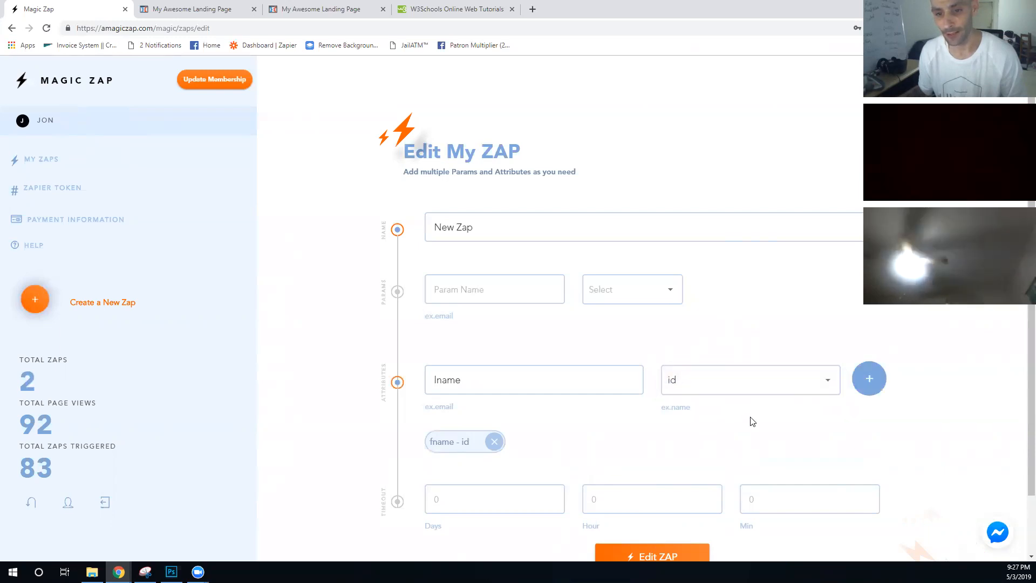
left_click(870, 378)
- Recheck the headline code, then save New Zap with its fname and lname attributes
scroll(495, 270, "down", 2)
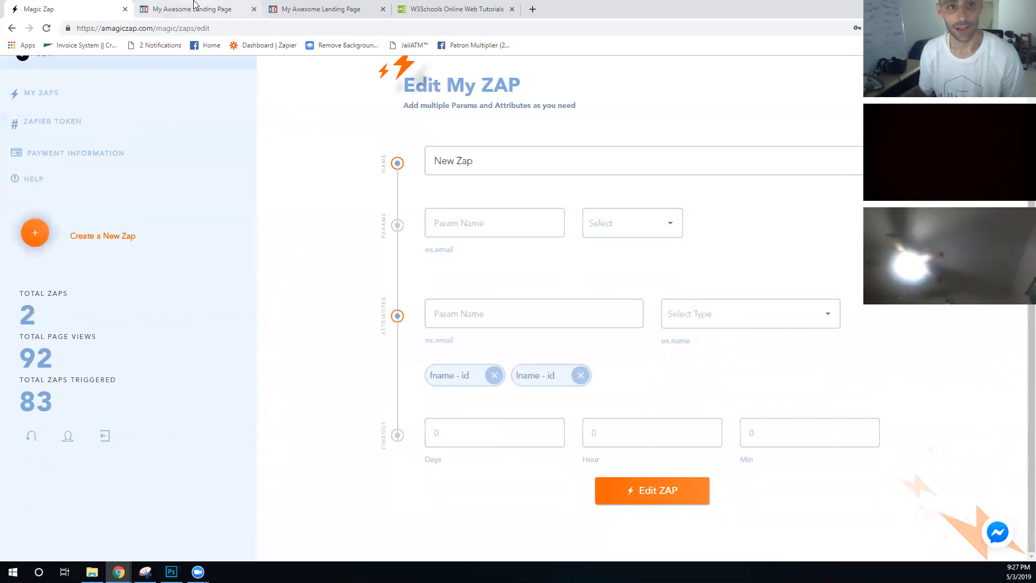
left_click(195, 7)
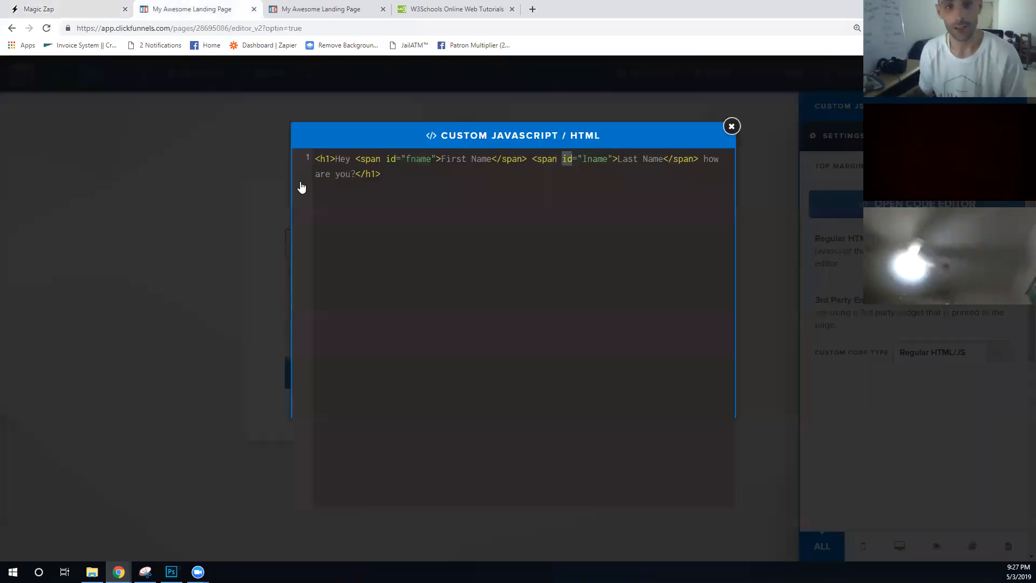
left_click(60, 6)
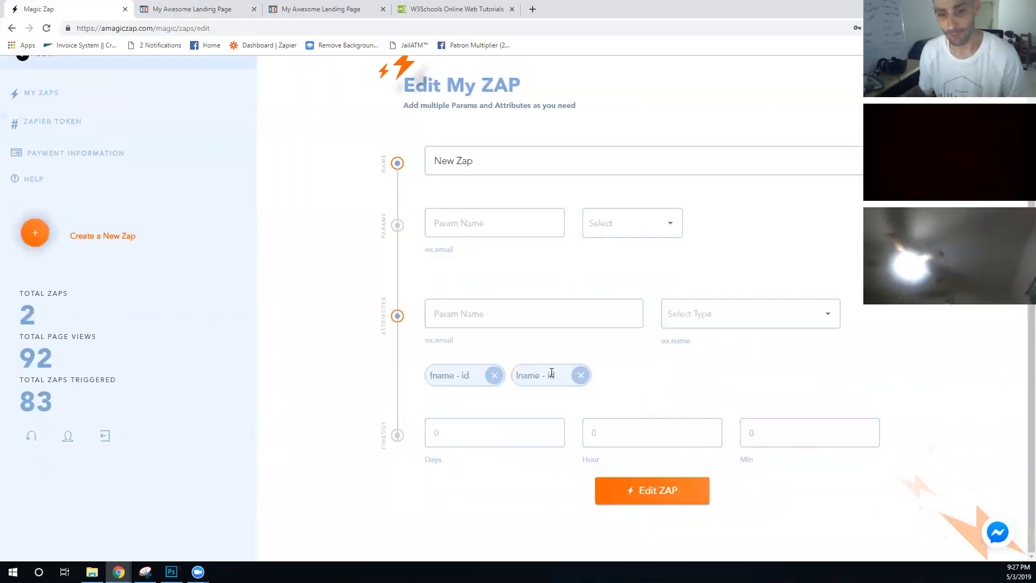
left_click(645, 492)
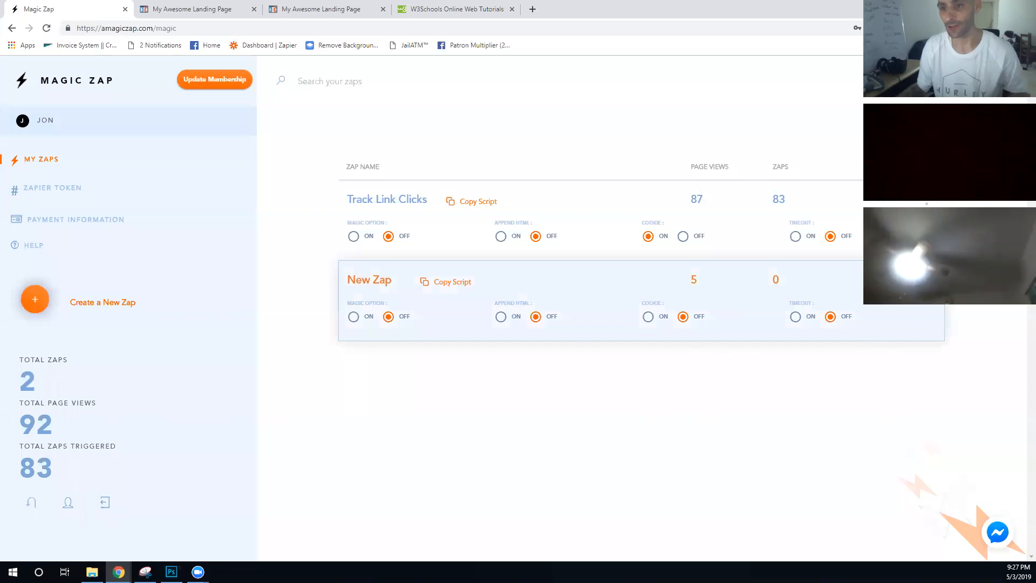
- Reopen New Zap to confirm the fname and lname attributes, save it again, and enable appending HTML
left_click(911, 280)
left_click(893, 297)
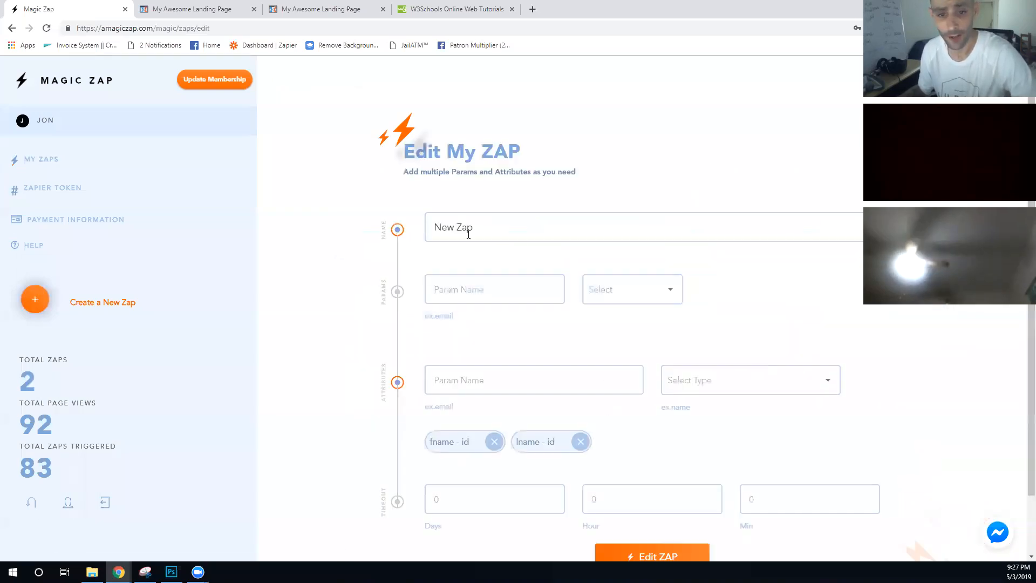
scroll(424, 335, "down", 2)
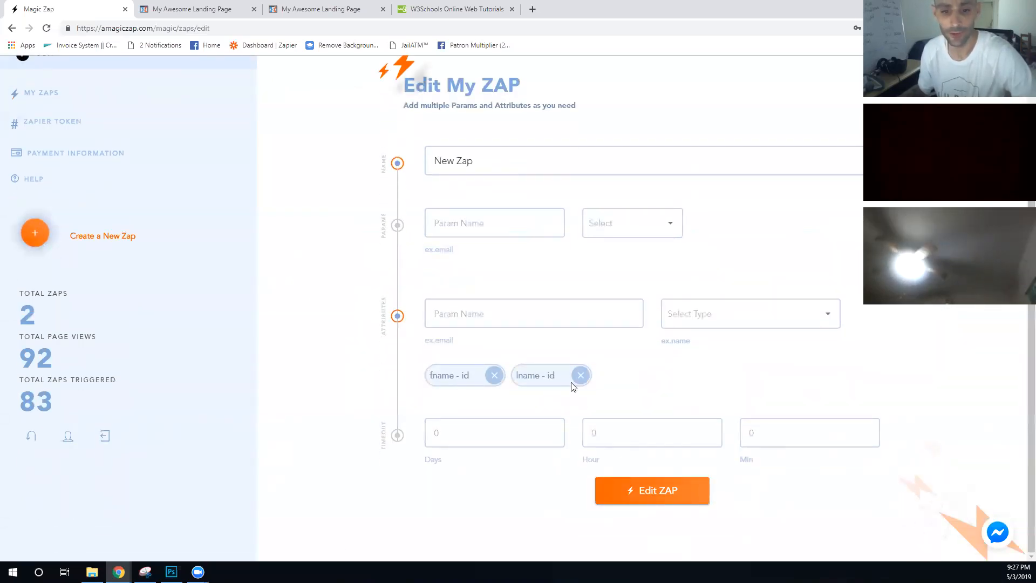
left_click(653, 490)
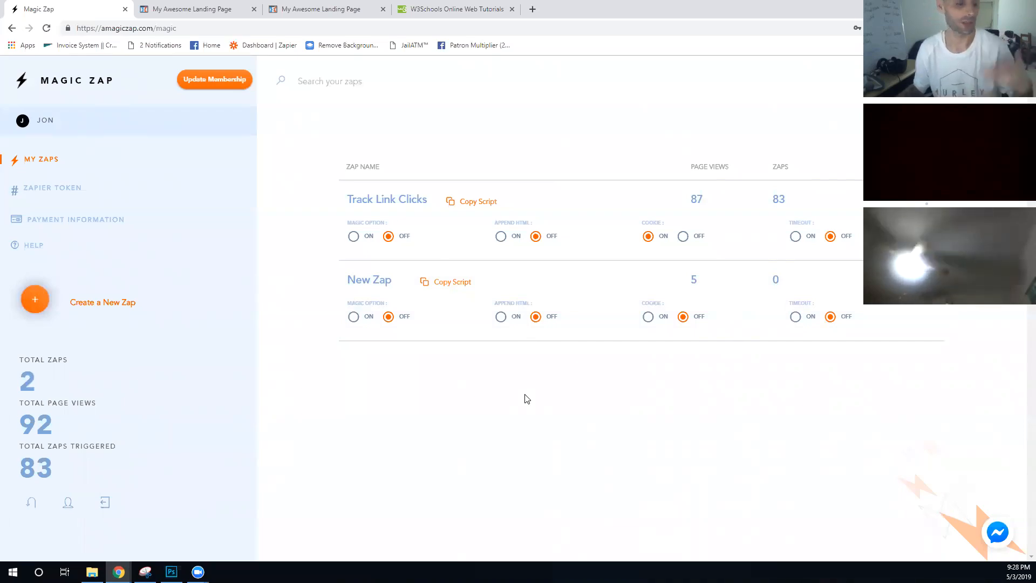
left_click(500, 318)
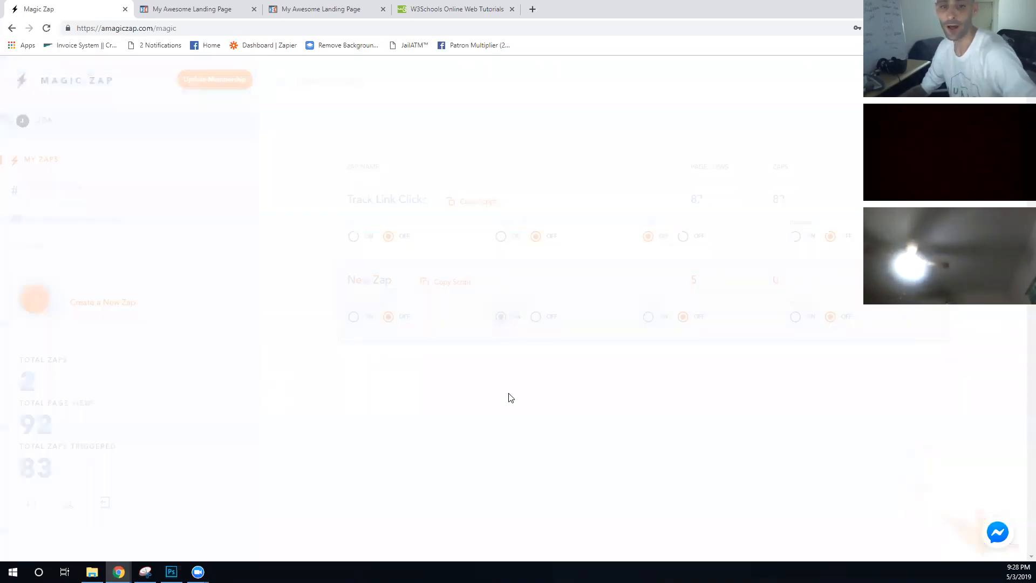
- Close the code window, save the landing page, and exit to the funnel overview
left_click(177, 8)
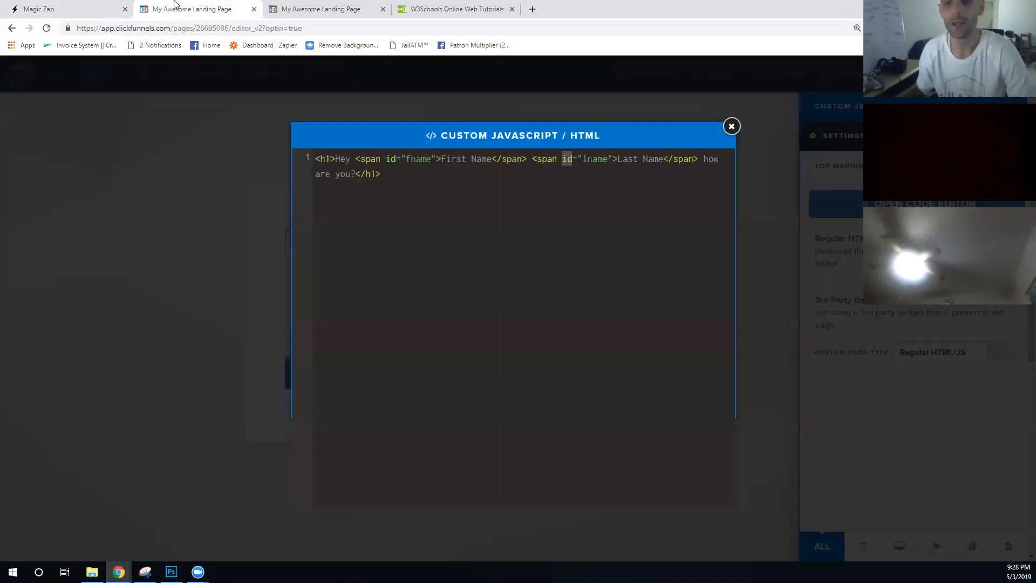
left_click(733, 96)
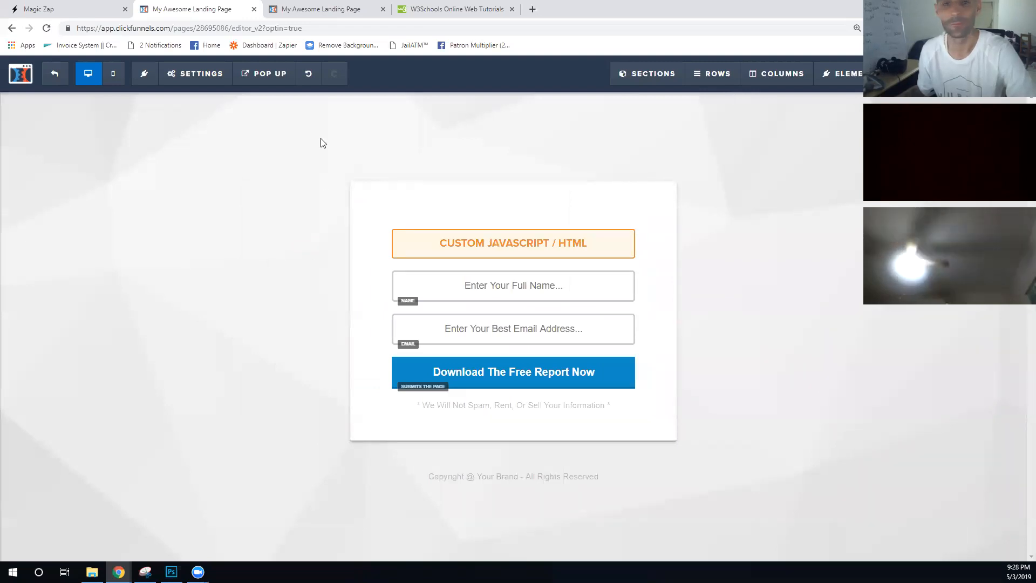
key("ctrl+s")
left_click(19, 127)
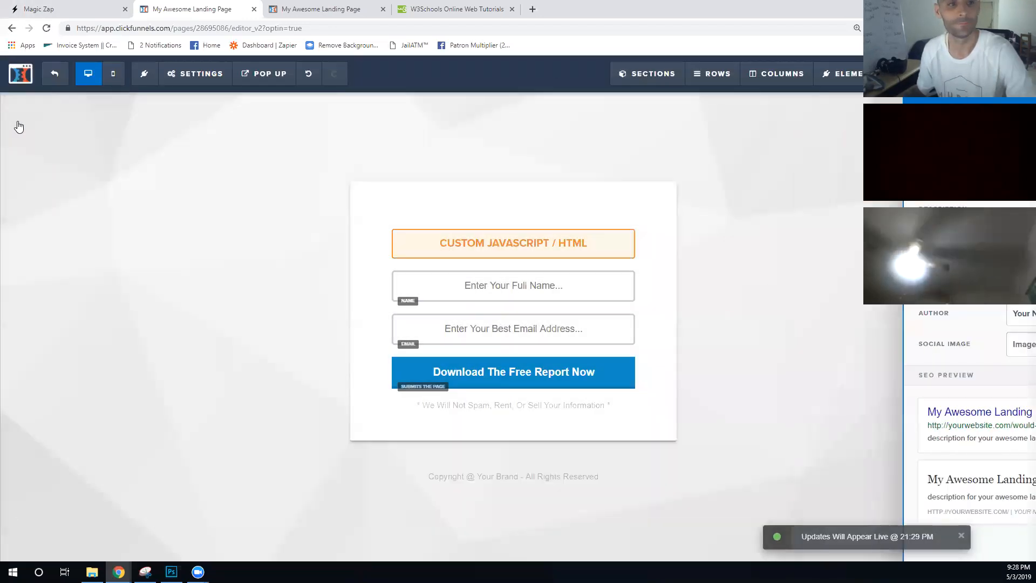
left_click(20, 73)
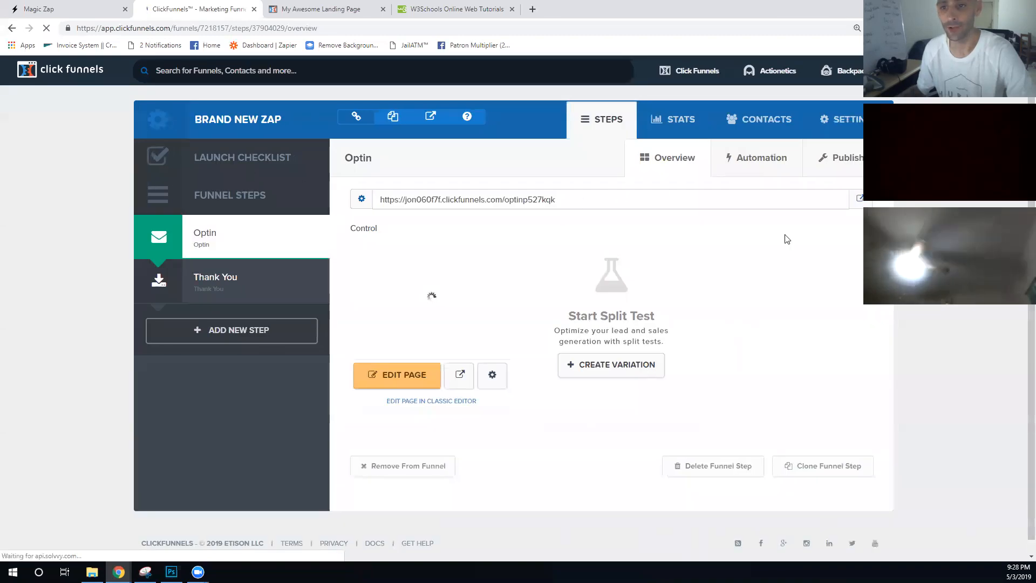
- Open the live optin page and append fname and lname URL parameters with sample first and last names
left_click(400, 290)
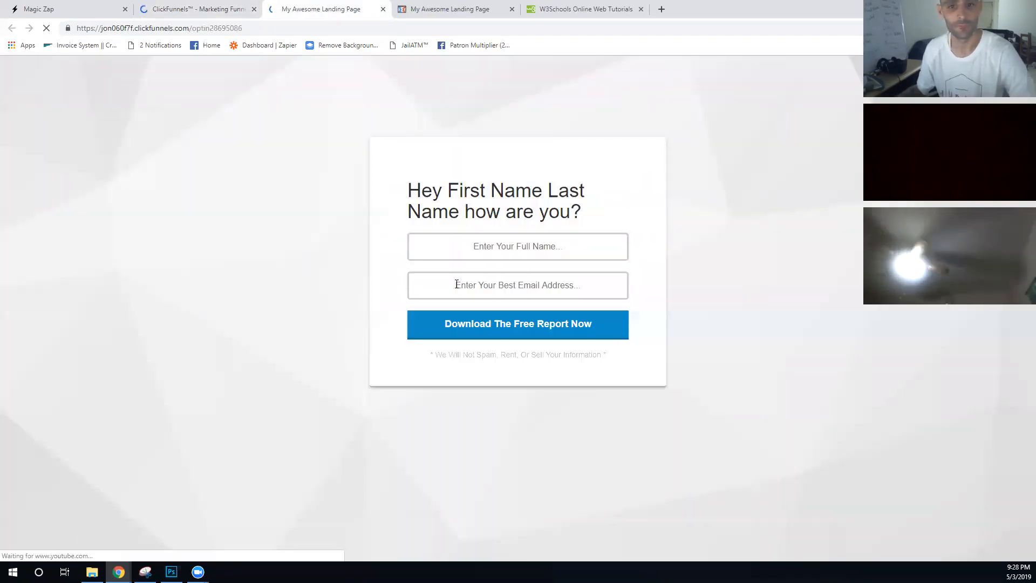
left_click_drag(585, 210, 407, 190)
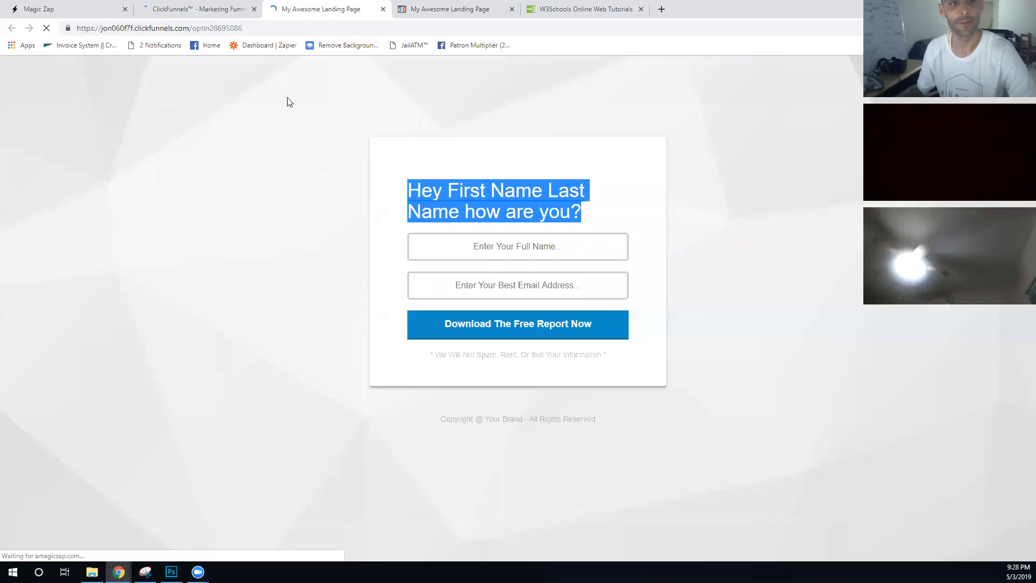
left_click(286, 28)
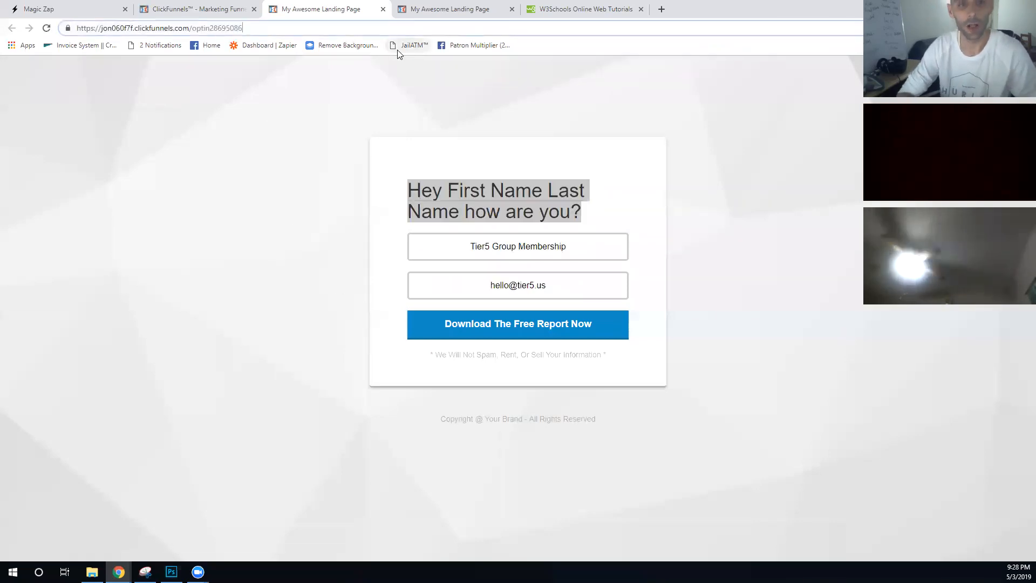
type("?")
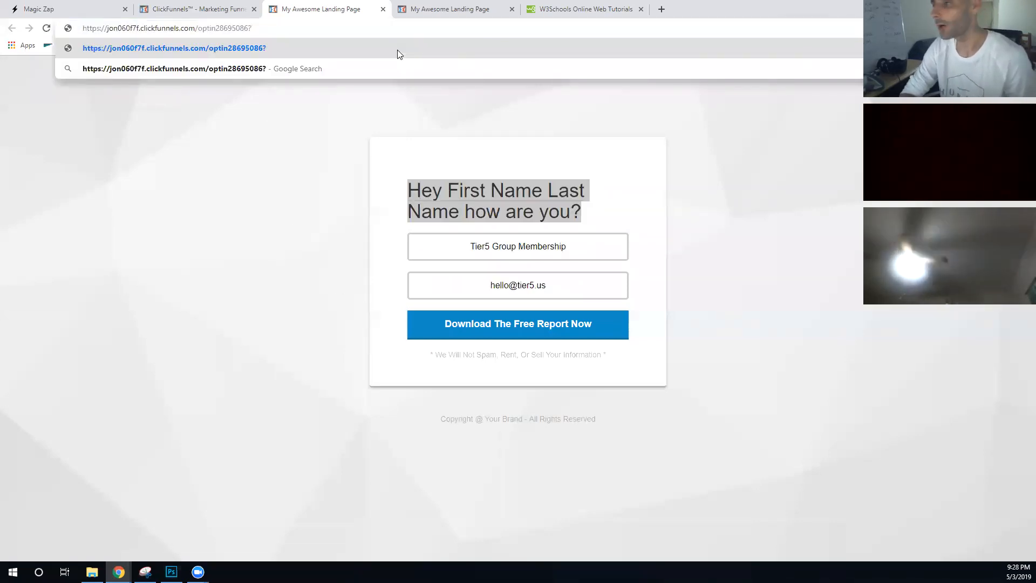
type("fn")
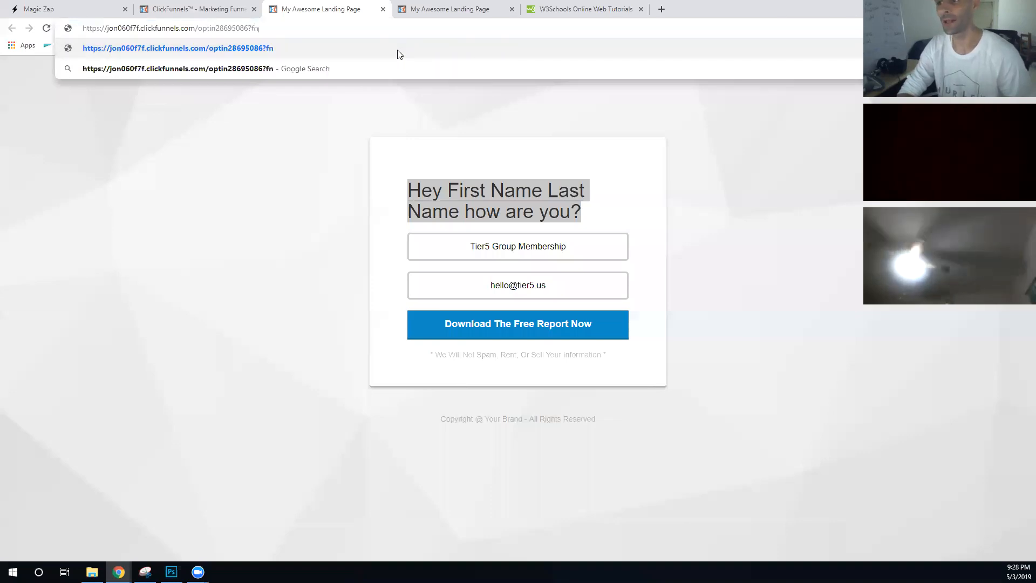
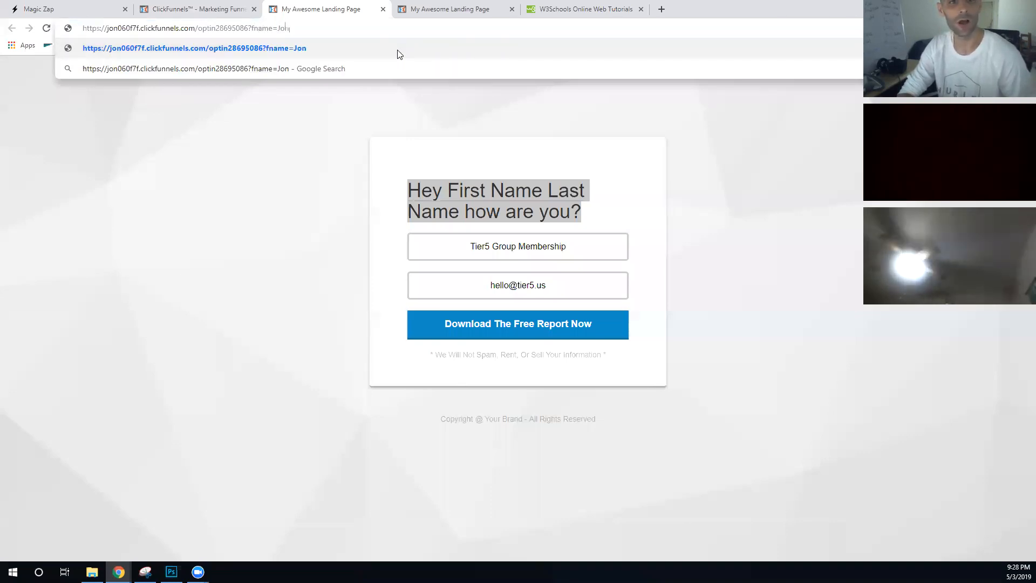
type("&")
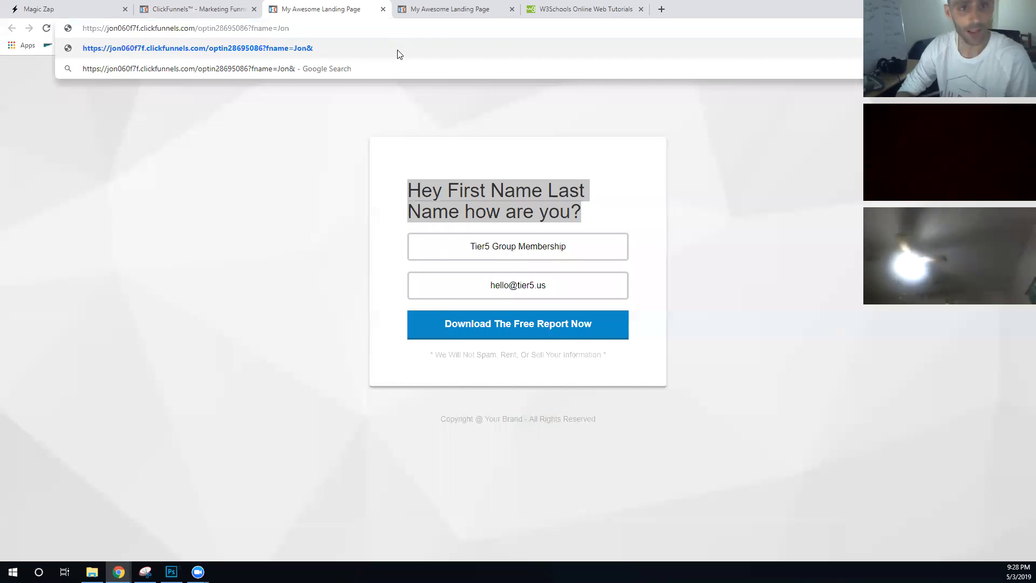
- Load the page with the name parameters to see the personalized headline, then return to the funnel overview
key("Return")
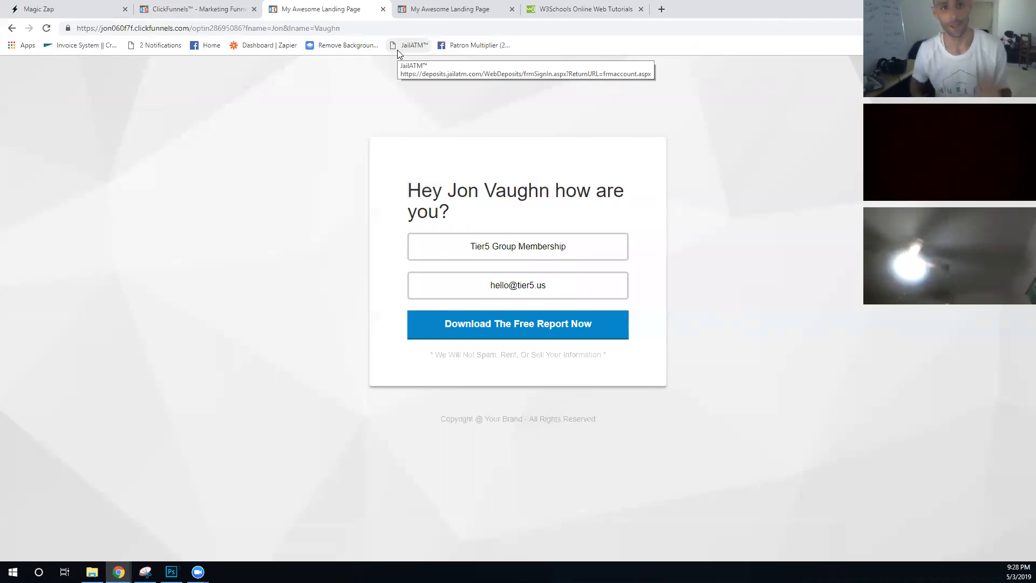
left_click(199, 6)
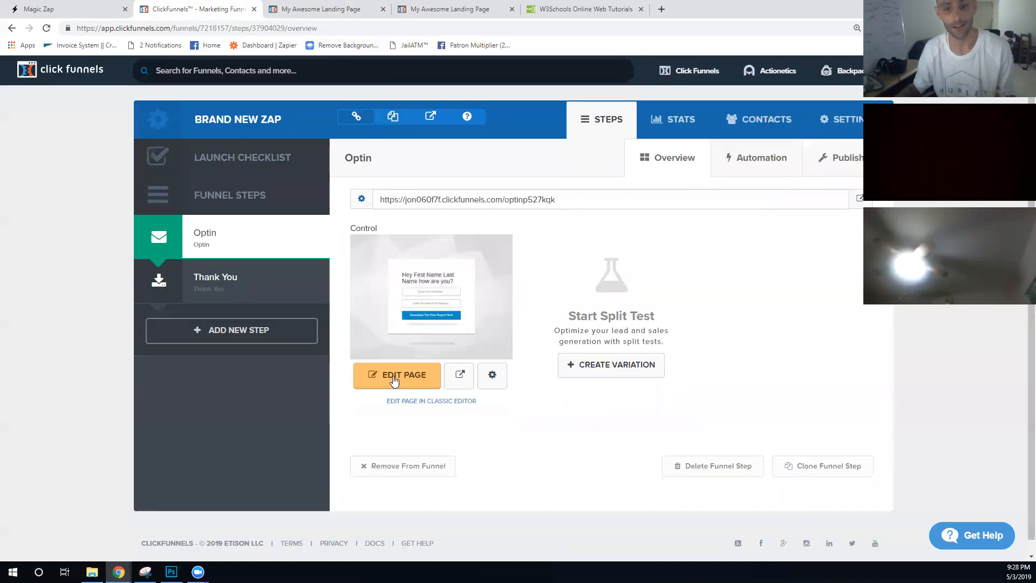
- Open the optin page's Custom JS/HTML headline element in the code editor
left_click(377, 381)
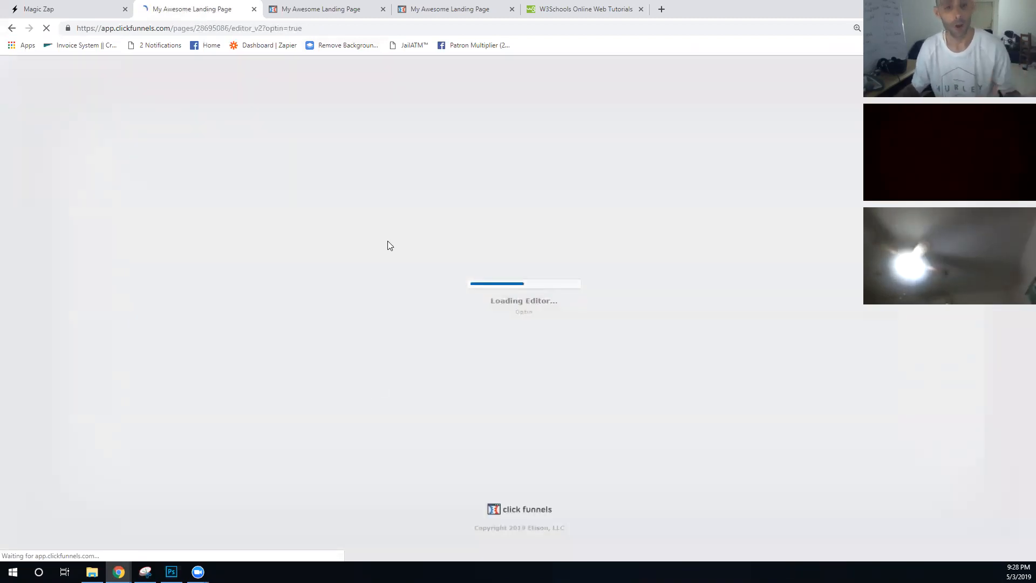
left_click(534, 238)
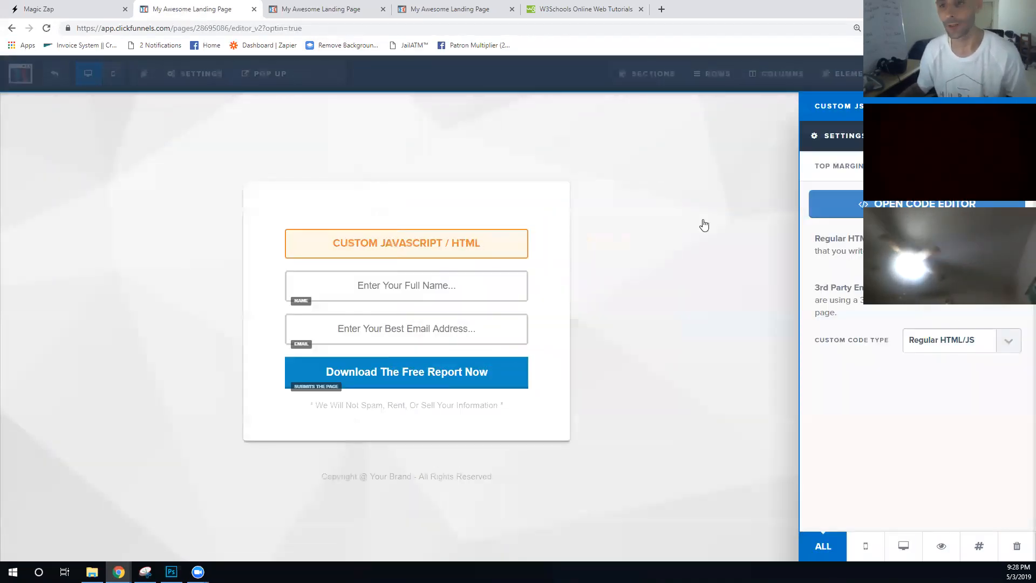
left_click(818, 204)
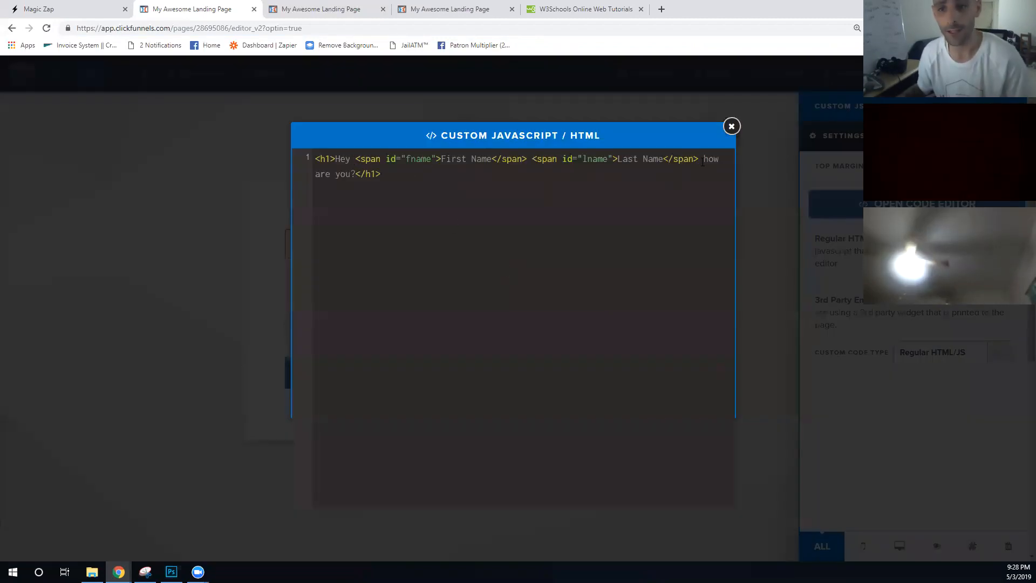
- Replace 'how are you?' with 'I have a special offer that is great for <span id="nitch">Nitch</span>'
left_click_drag(355, 172, 704, 163)
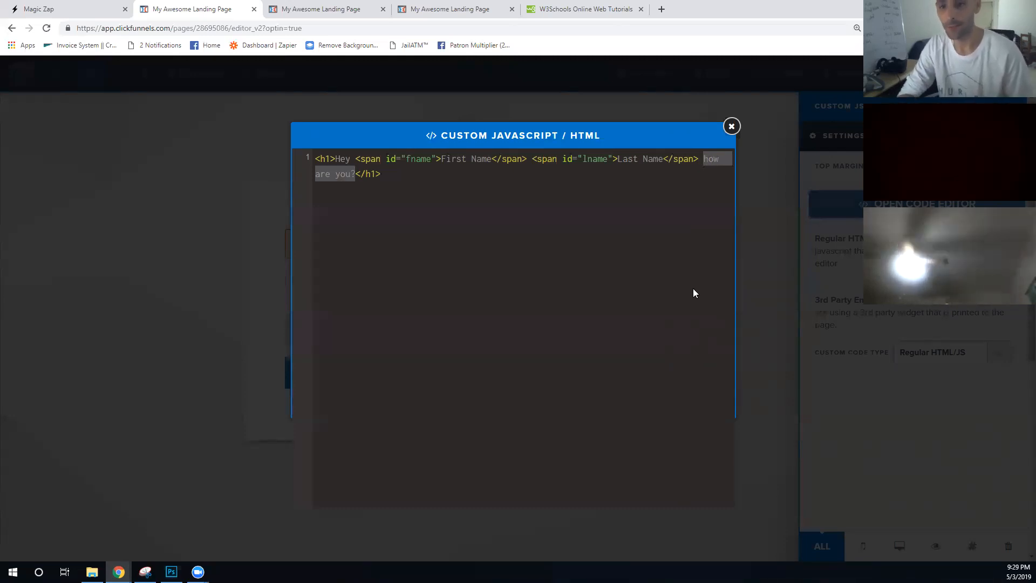
type("I have a s")
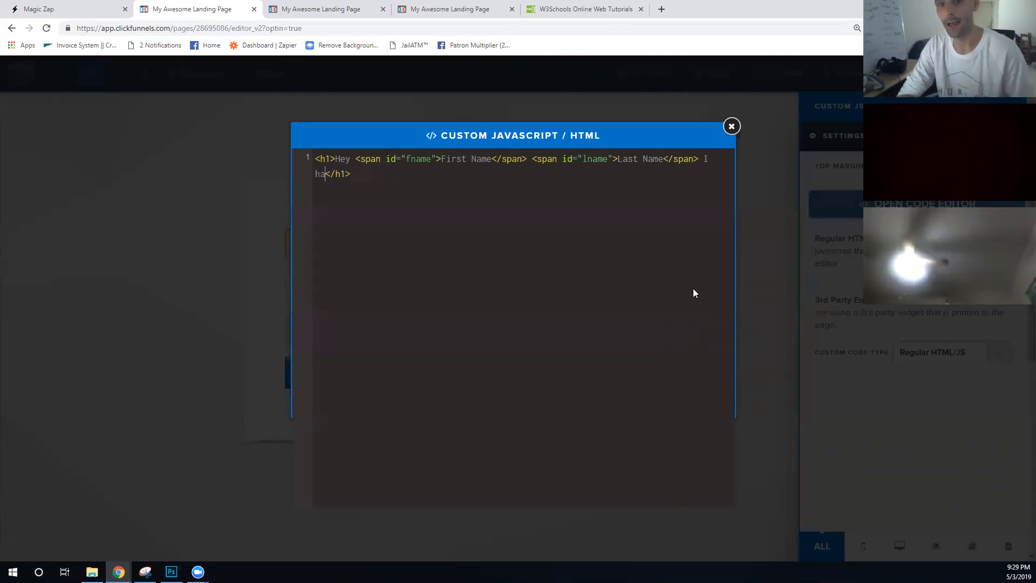
type("pecial offer ")
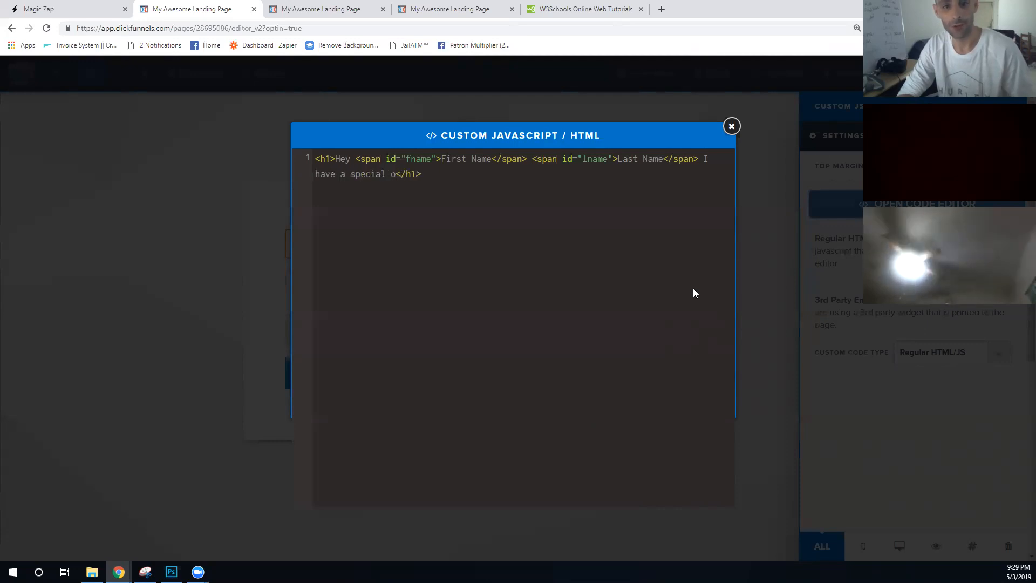
type("that is great ")
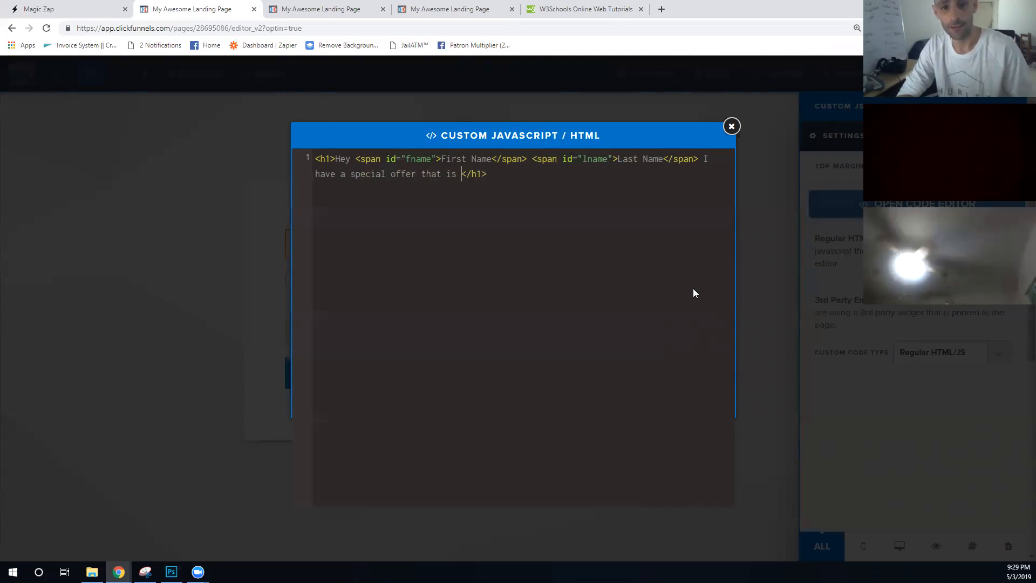
type("for ")
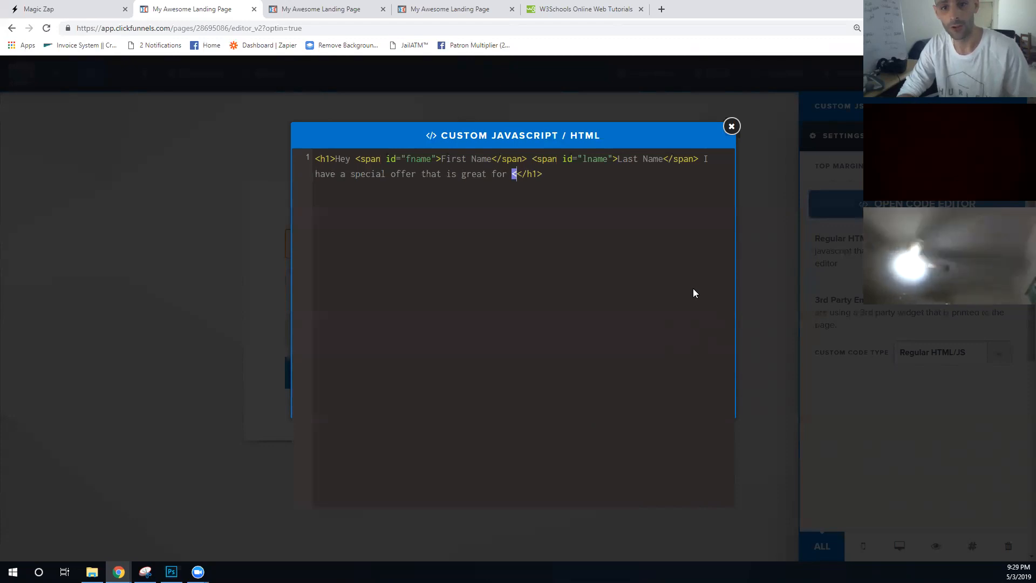
type("<span id=\"ni")
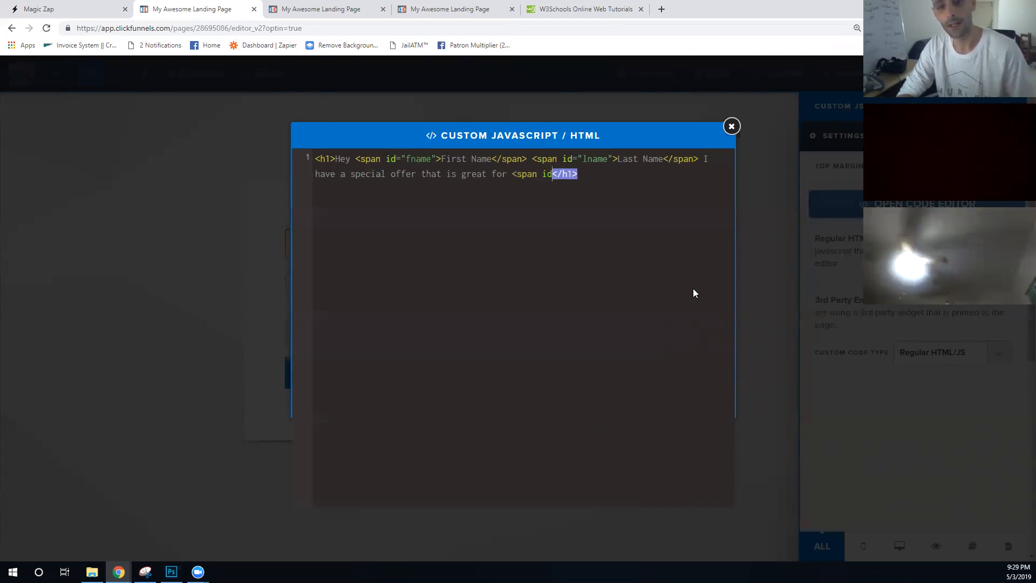
type("tch\">")
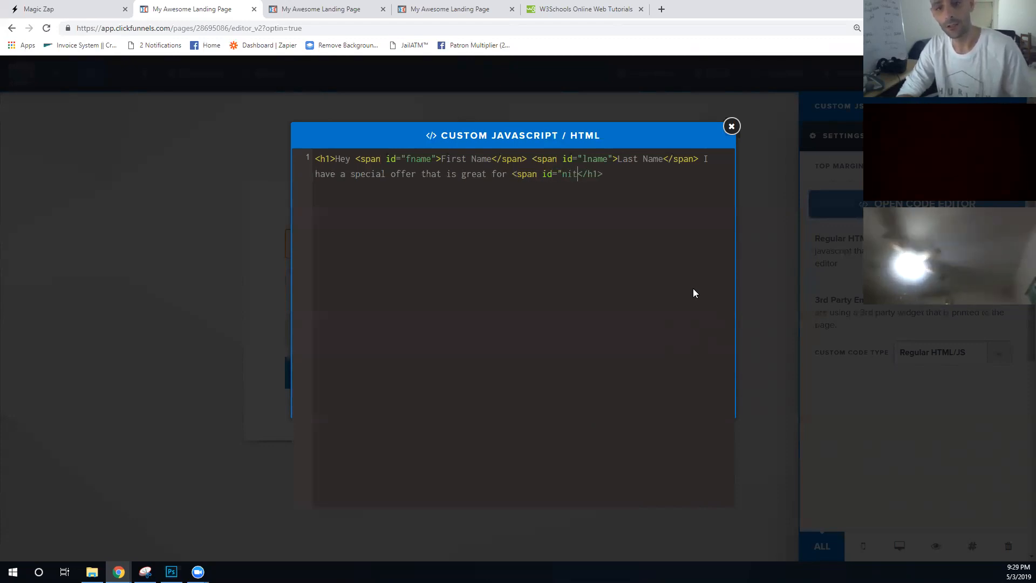
key("shift+End")
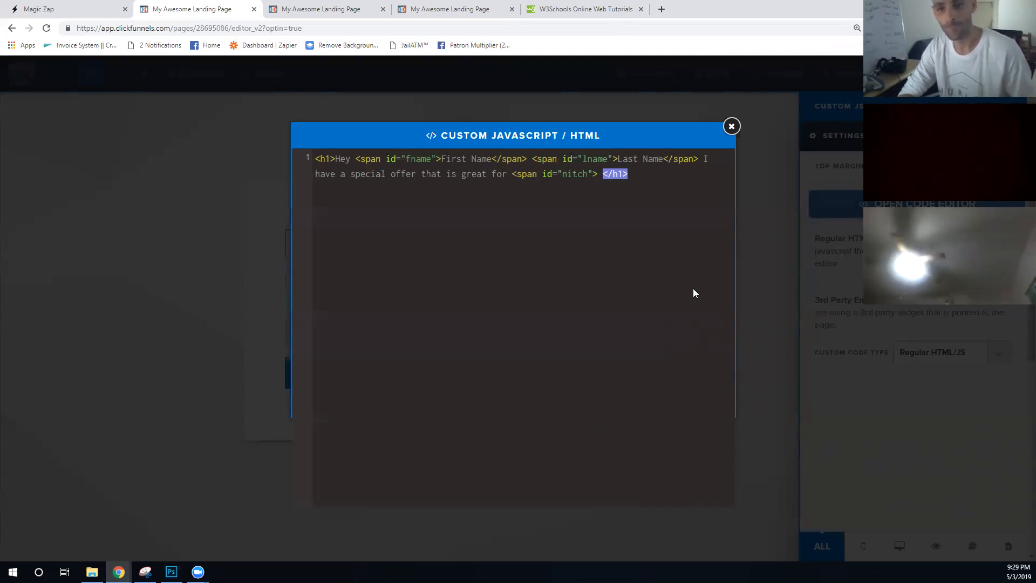
key("BackSpace")
type("Nitch</sppa")
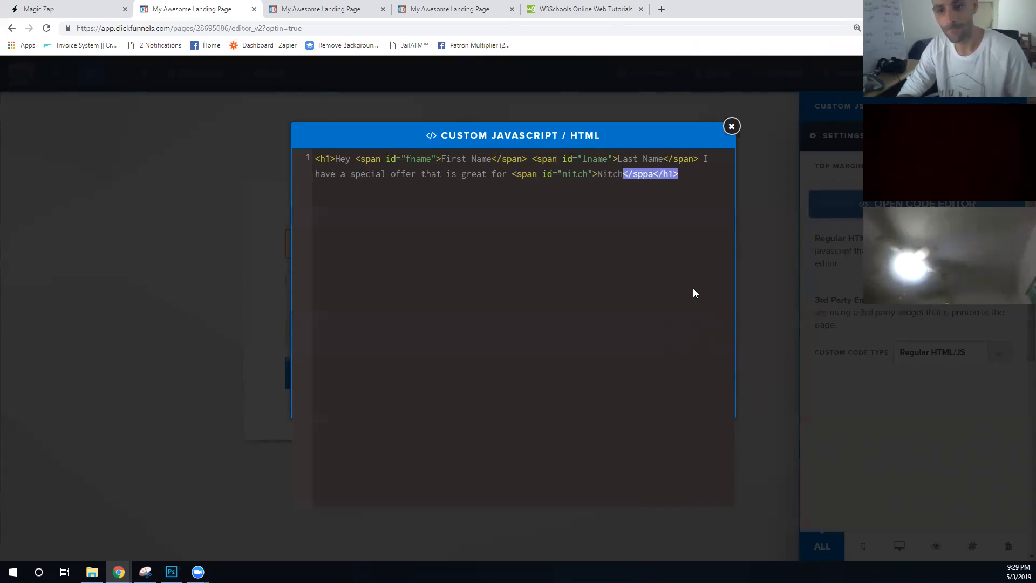
key("BackSpace")
key("BackSpace")
type("an>")
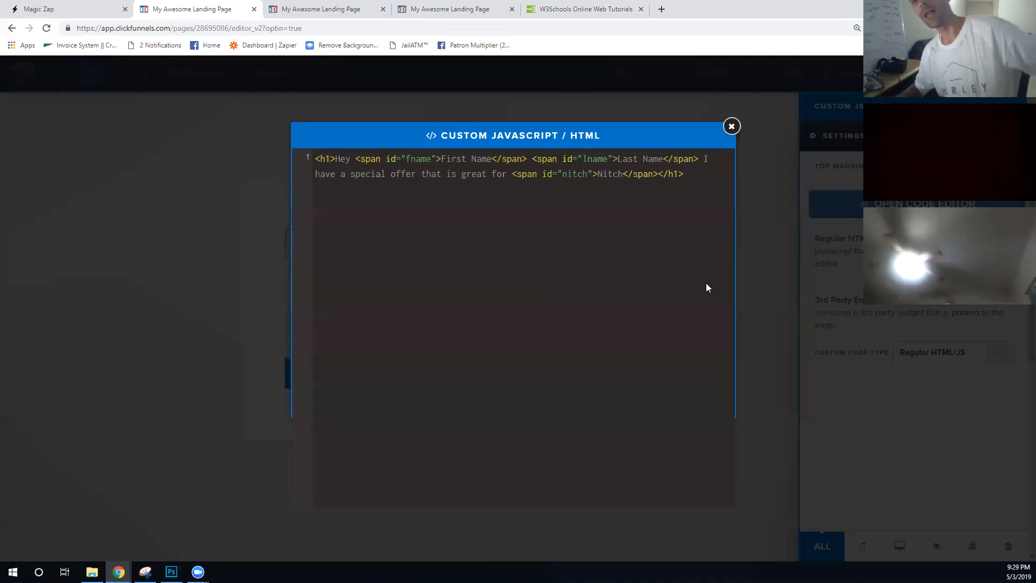
left_click(766, 243)
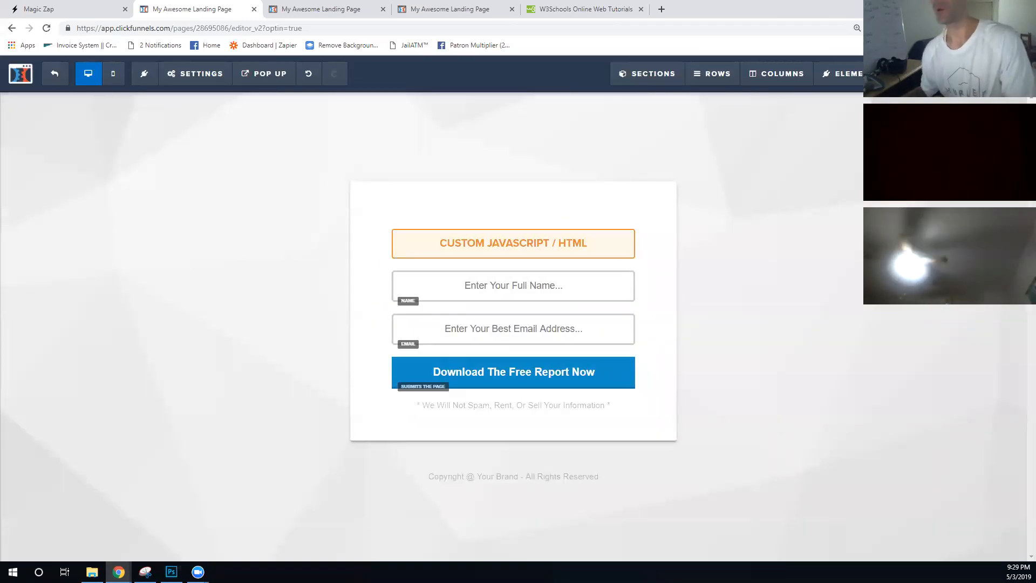
- Save the landing page, dismissing the SEO settings that appear
key("ctrl+s")
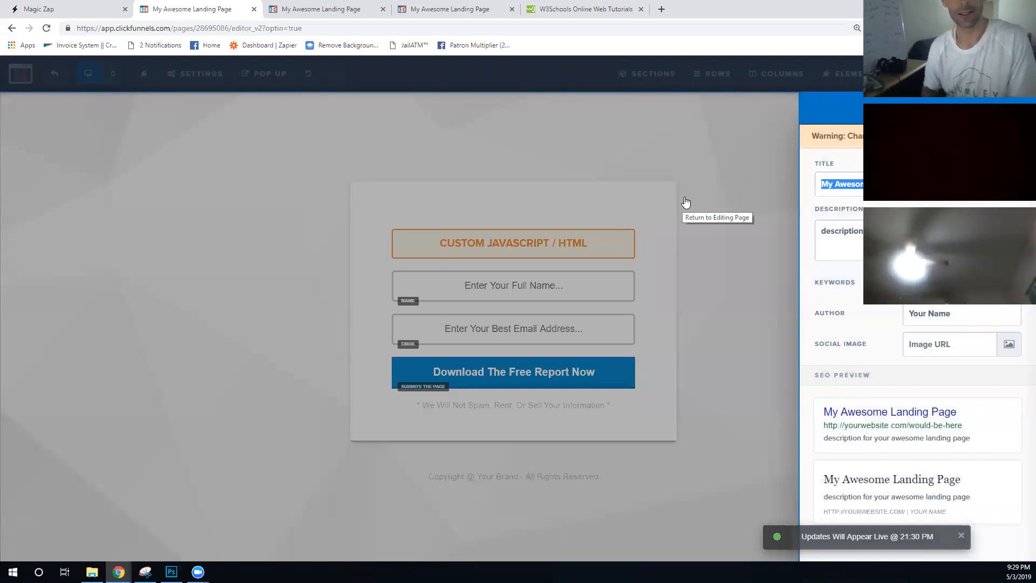
left_click(707, 186)
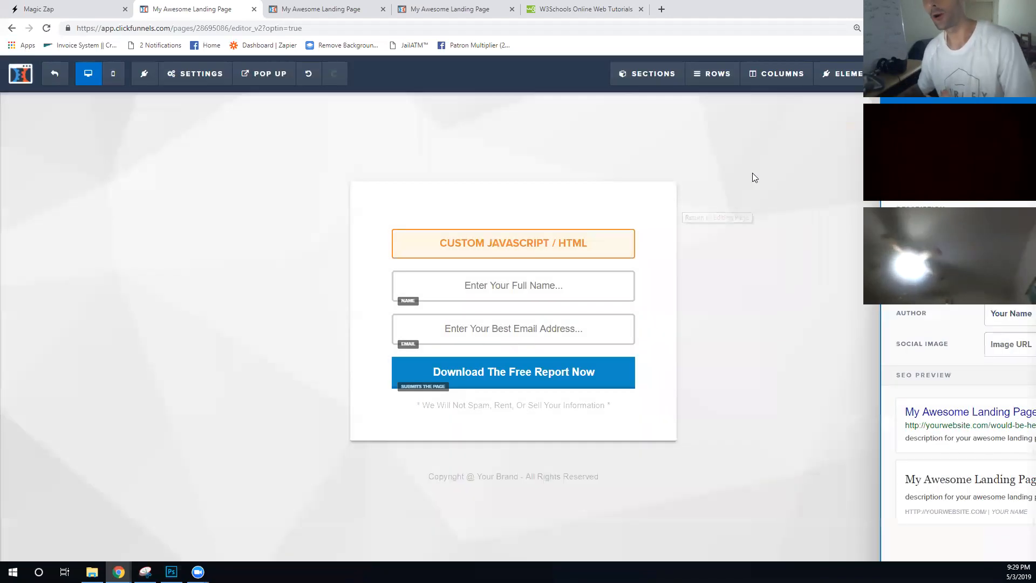
key("ctrl+s")
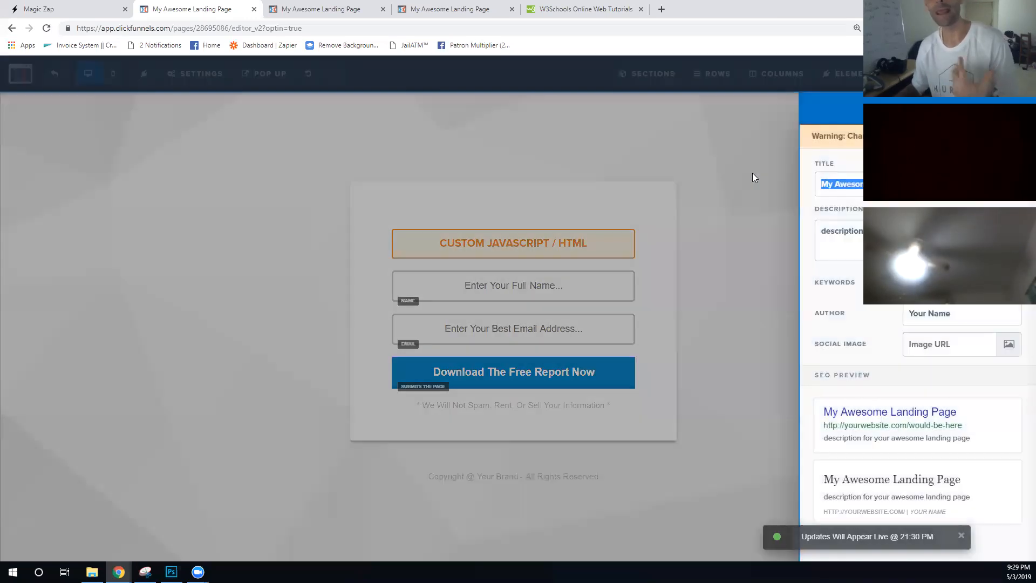
left_click(705, 143)
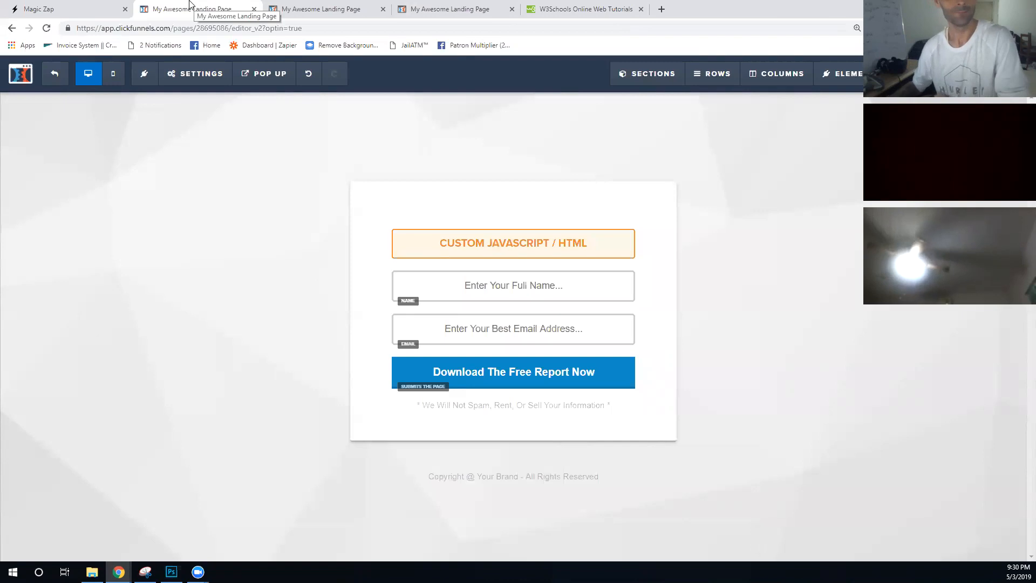
- Copy the nitch span id from the headline's custom HTML code and go to Magic Zap
left_click(510, 252)
left_click(823, 204)
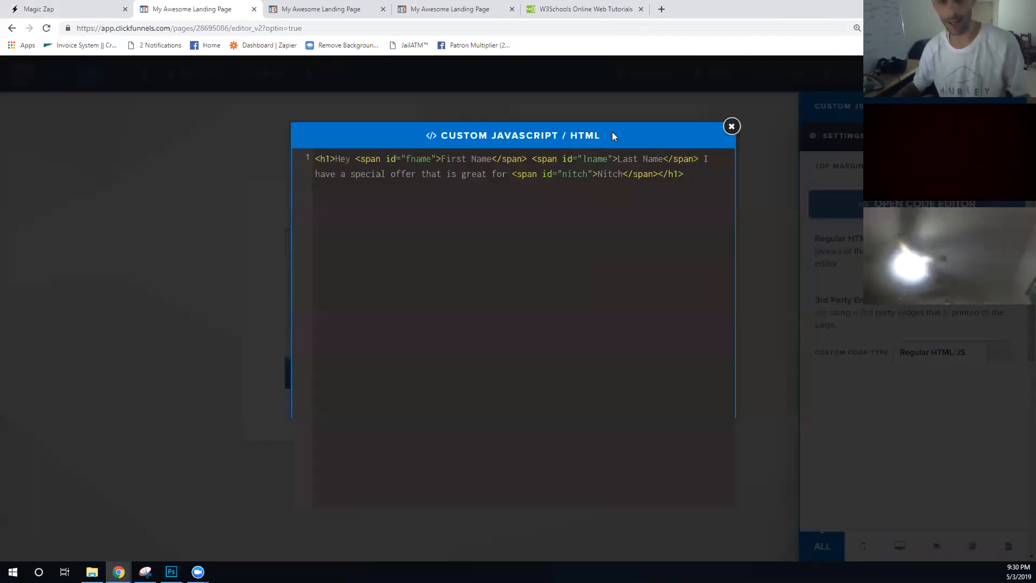
double_click(577, 175)
key("ctrl+c")
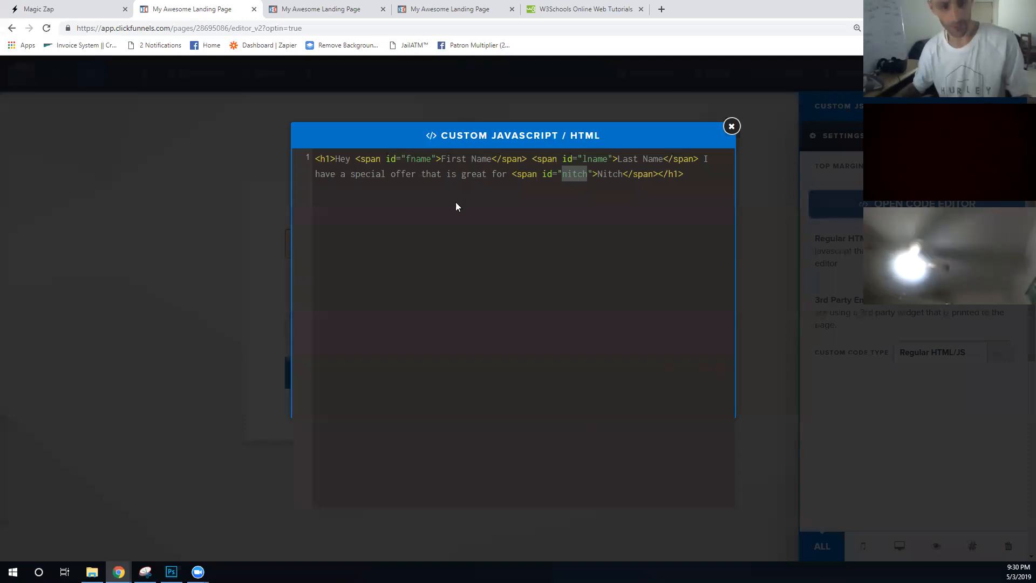
left_click(276, 212)
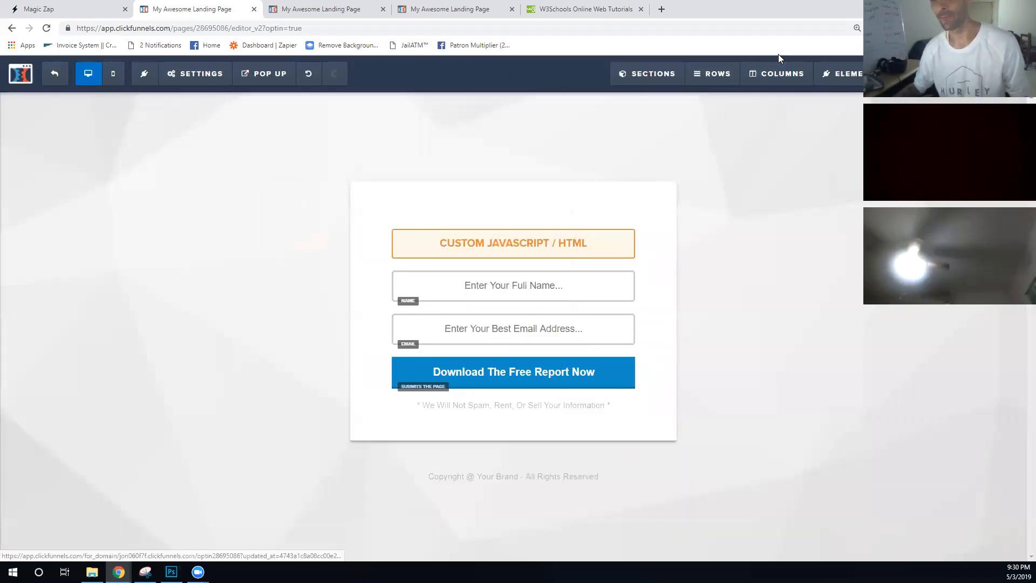
left_click(37, 9)
- Reopen New Zap, add a 'nitch' attribute of type id, and save the zap
left_click(927, 280)
left_click(879, 304)
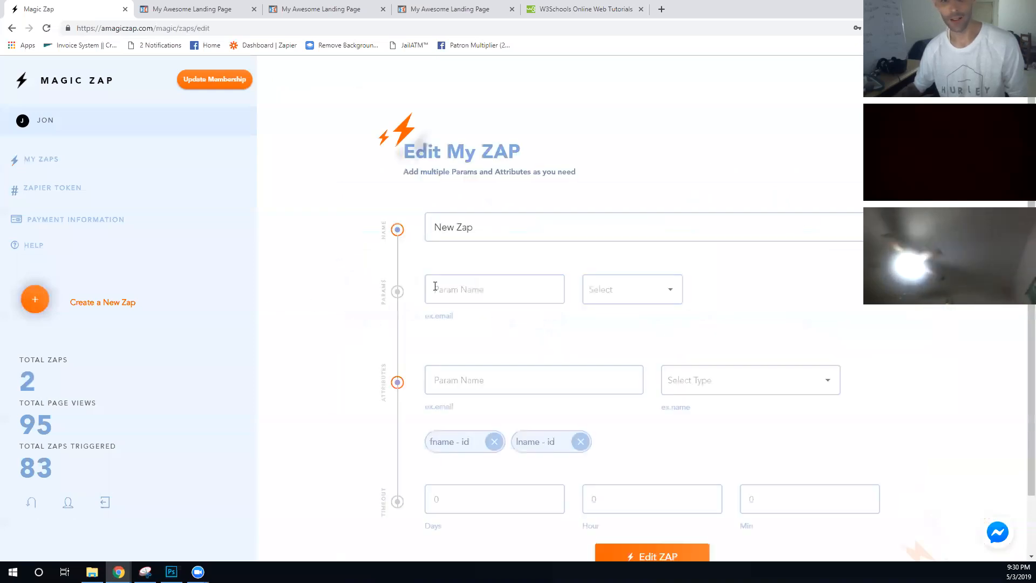
scroll(442, 292, "down", 2)
left_click(506, 315)
key("ctrl+v")
left_click(691, 315)
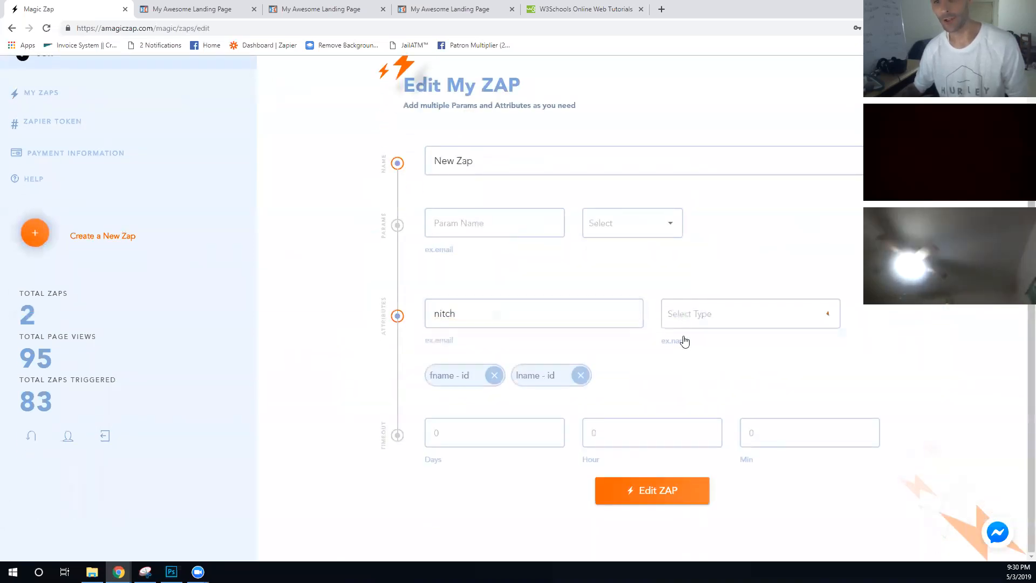
left_click(686, 312)
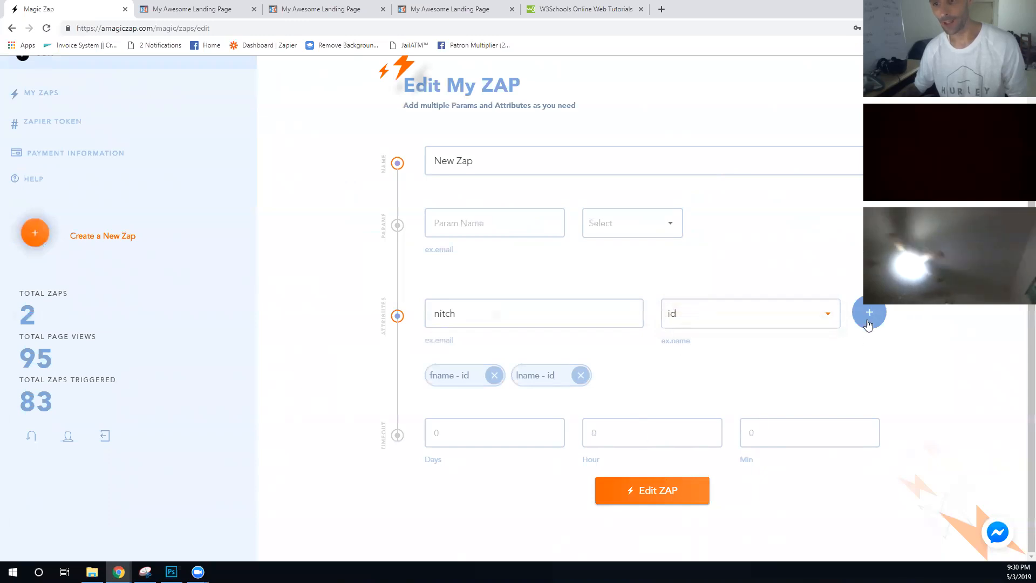
left_click(866, 315)
left_click(648, 490)
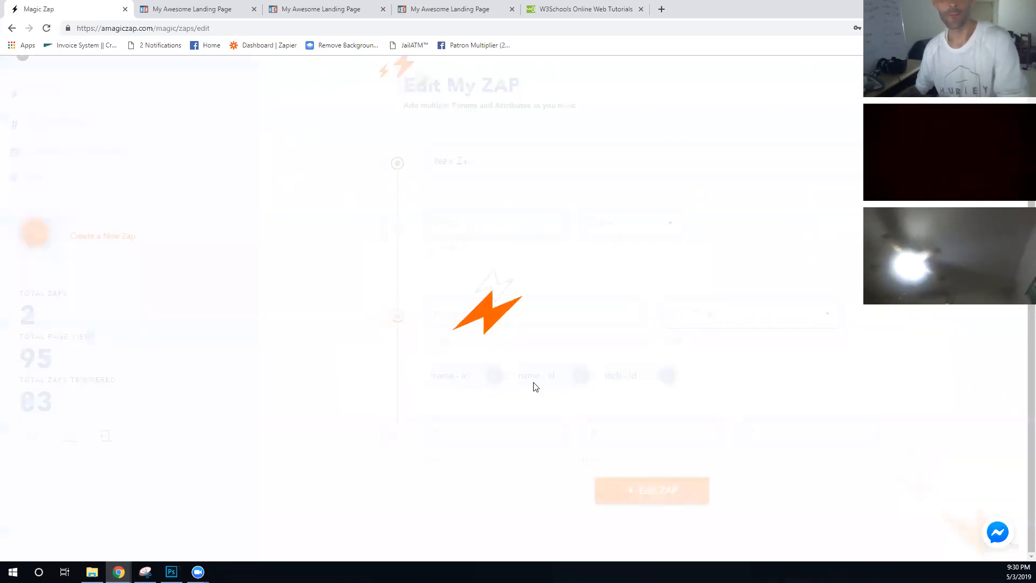
- Reload both the opt-in preview and the live page with name parameters to show the new headline
left_click(432, 8)
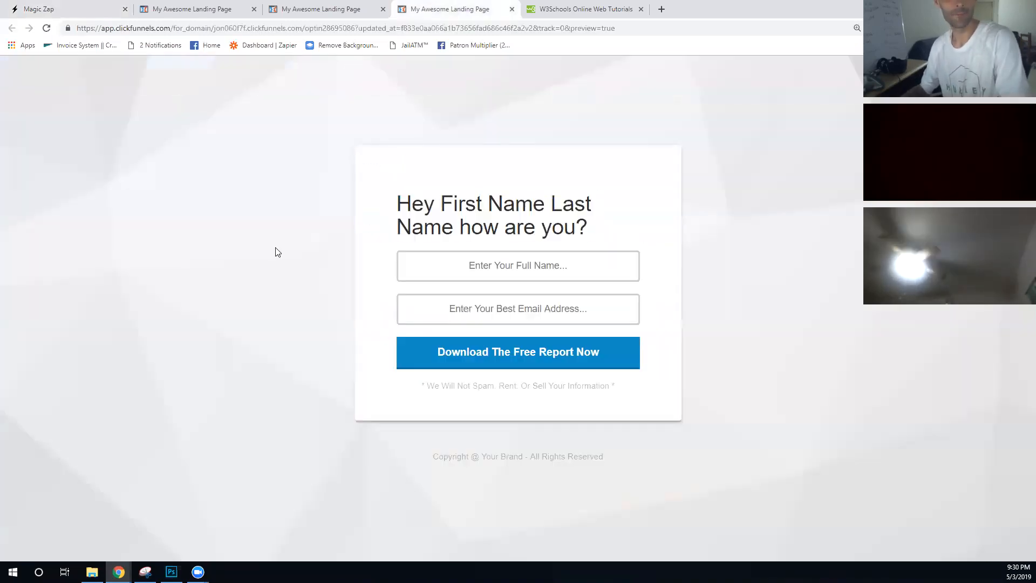
key("F5")
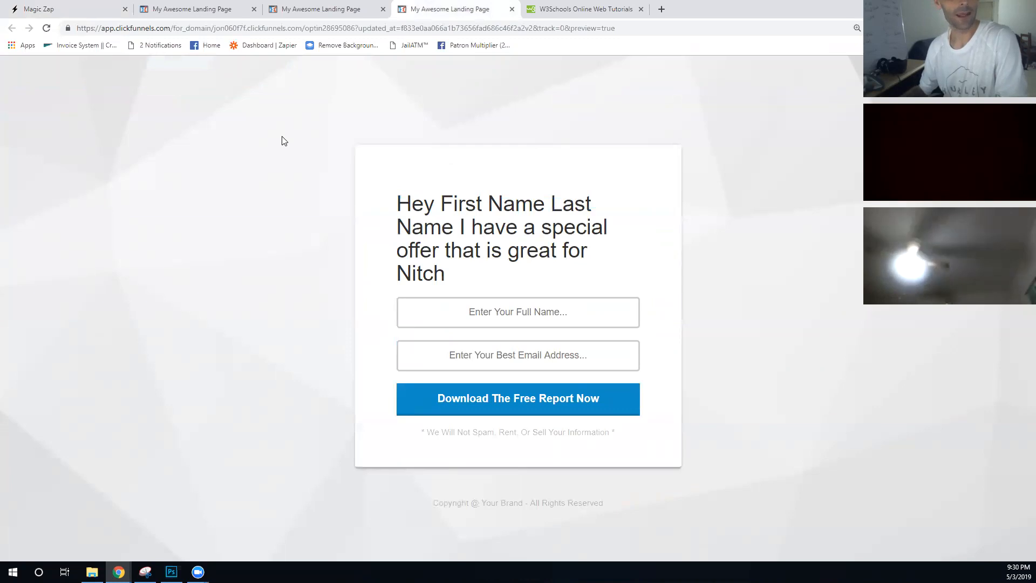
key("ctrl+shift+Tab")
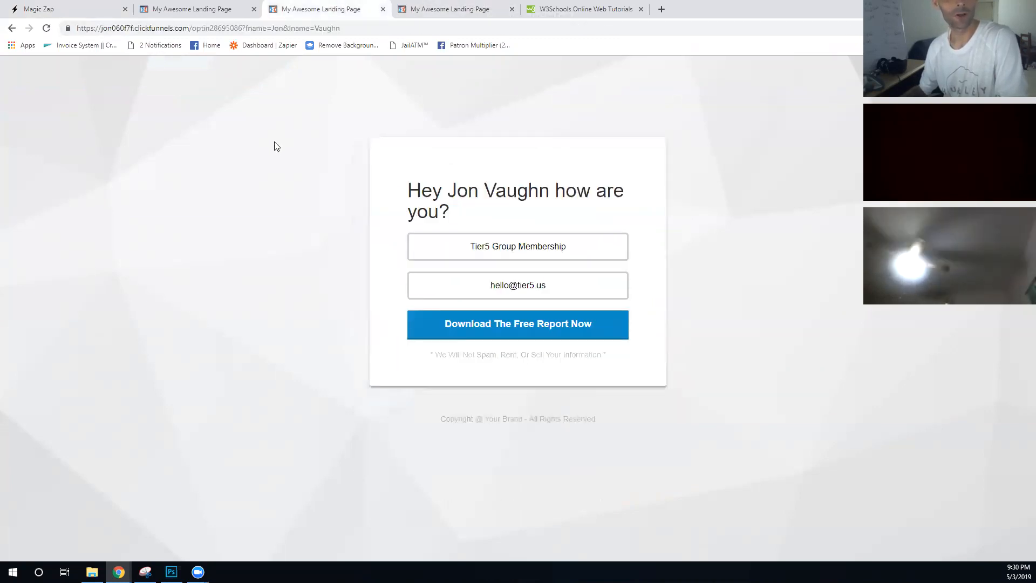
key("F5")
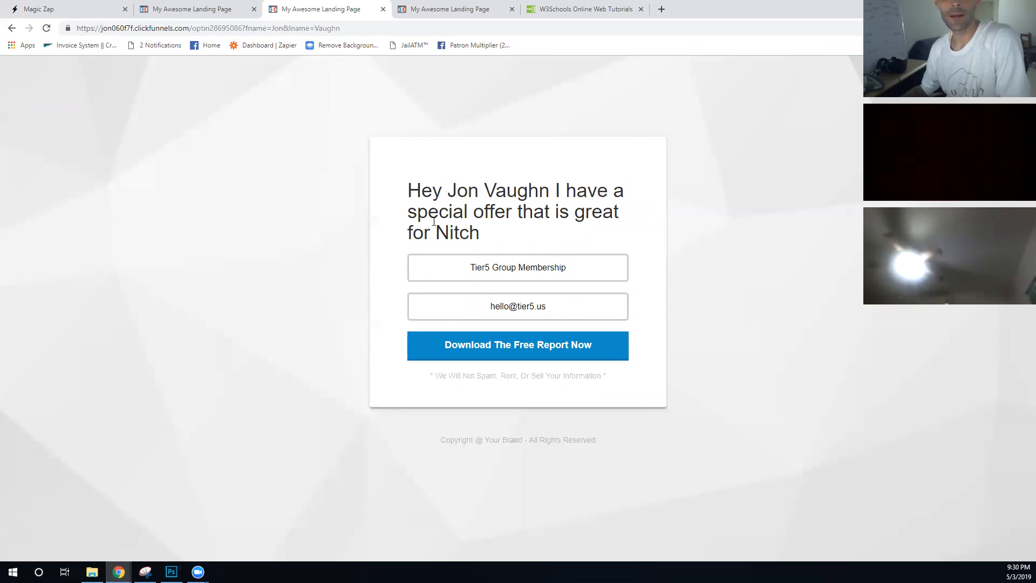
- Append '&nitch=Computer Engineers' to the page URL and load it, then reload once more
left_click(367, 32)
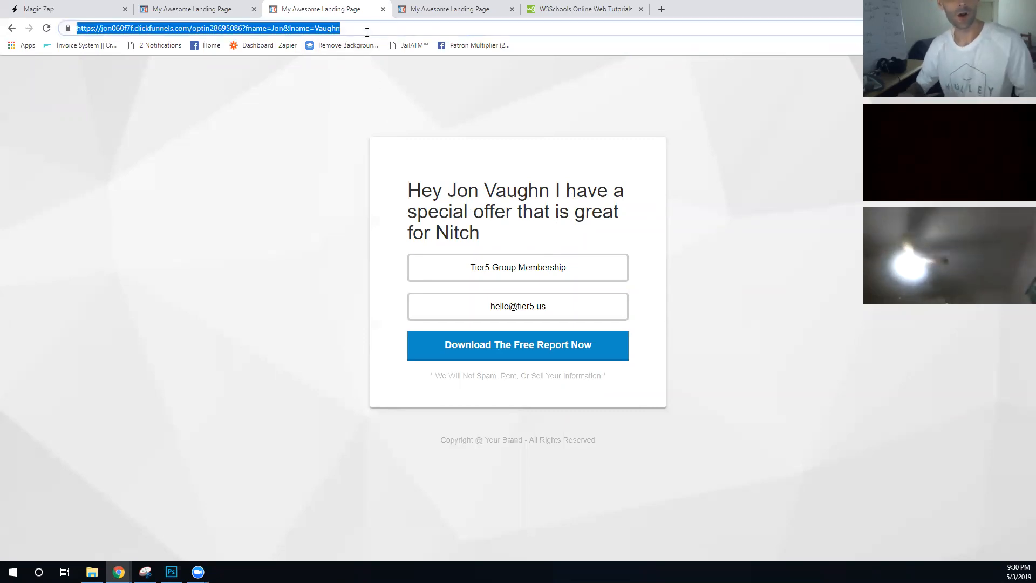
left_click(367, 33)
type("&")
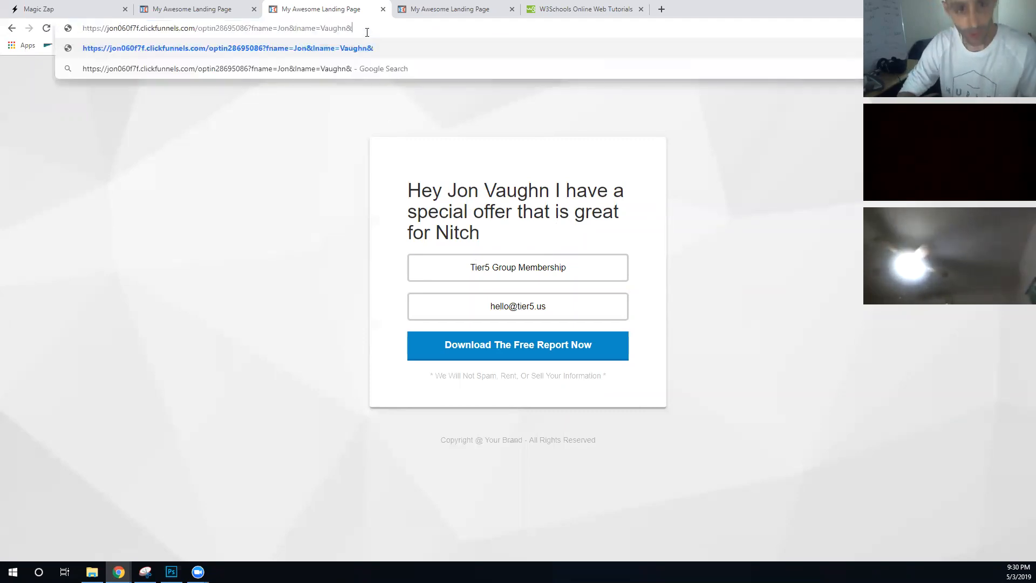
type("nitch=Compu")
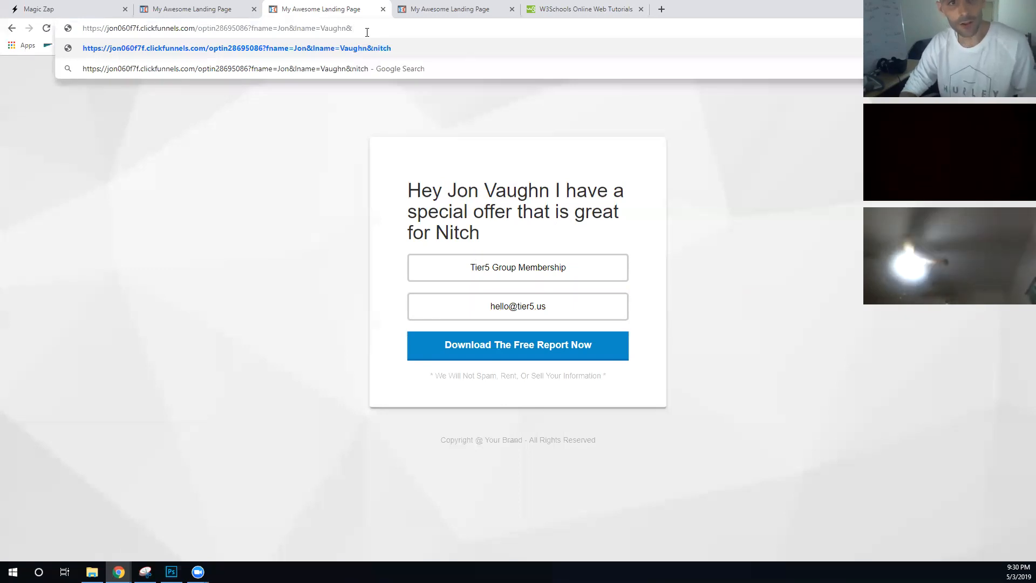
type("ter Engineers")
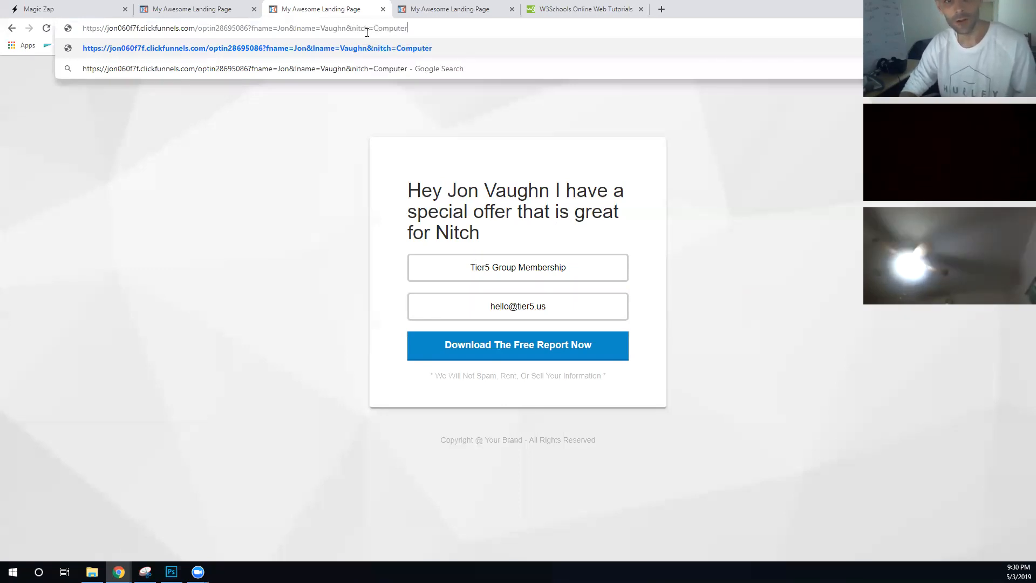
key("Return")
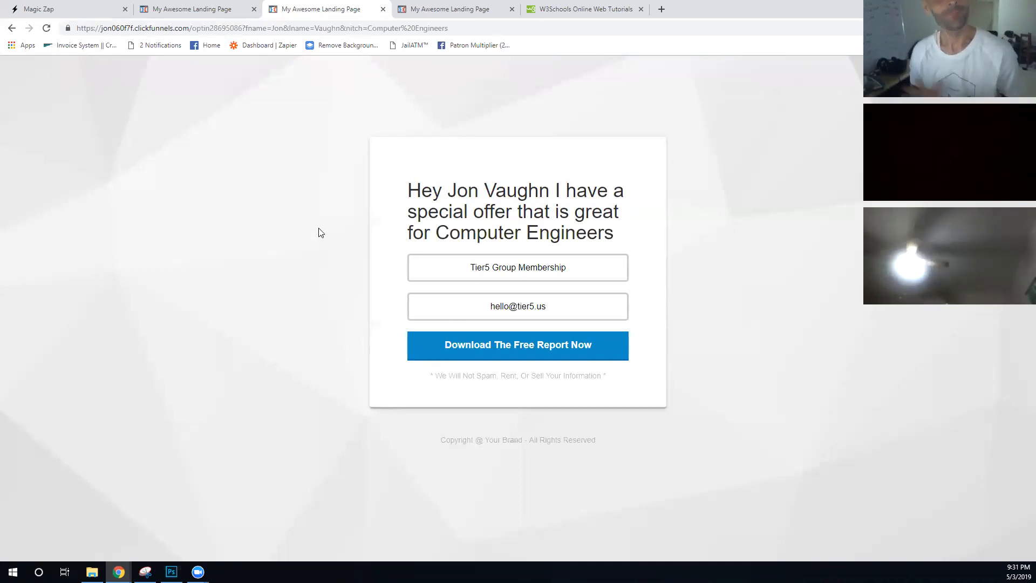
left_click(492, 24)
key("Return")
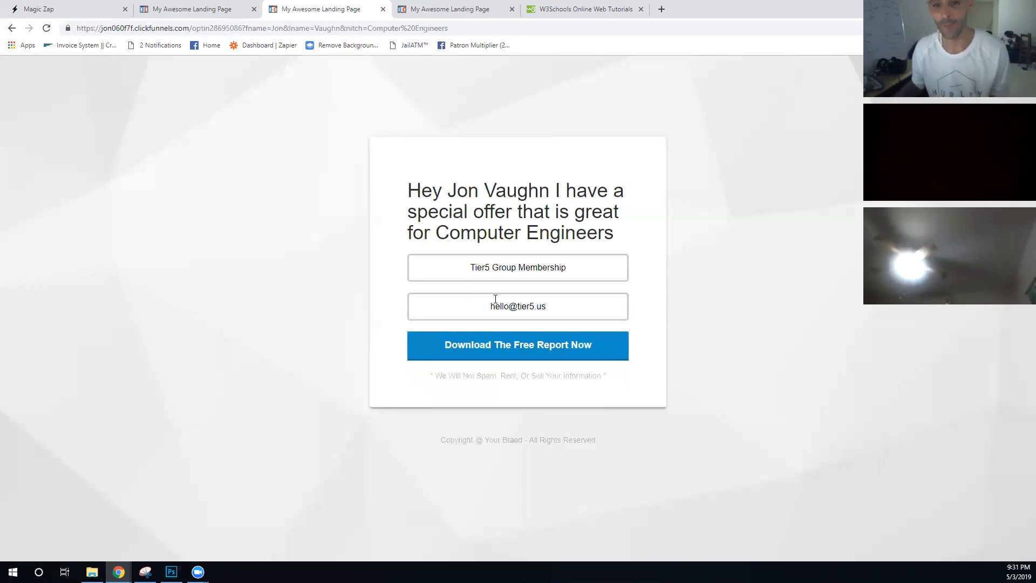
- Submit the 'Download The Free Report Now' form, then check the New Zap stats (13 page views, 0 zaps)
left_click(502, 357)
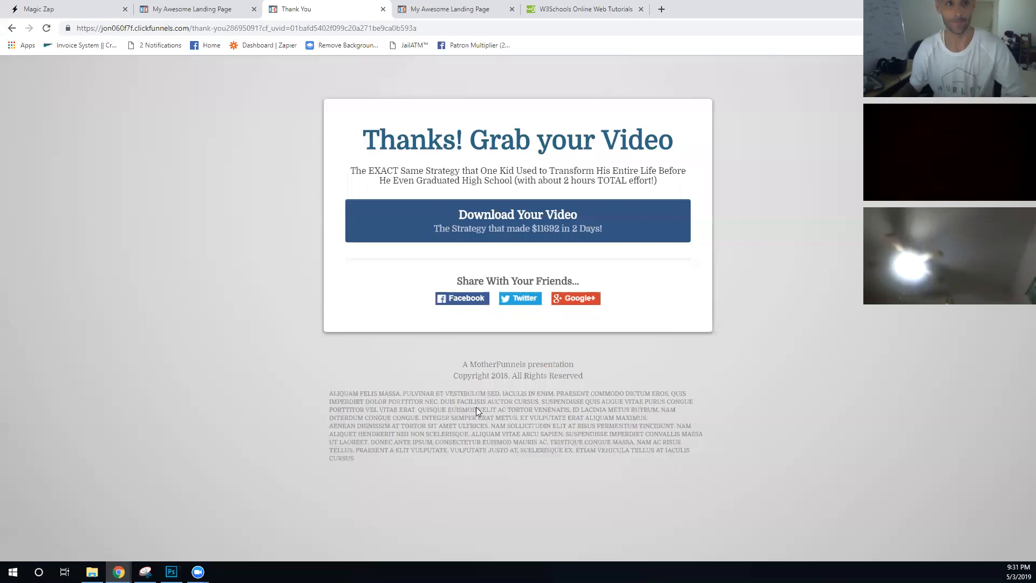
left_click(81, 10)
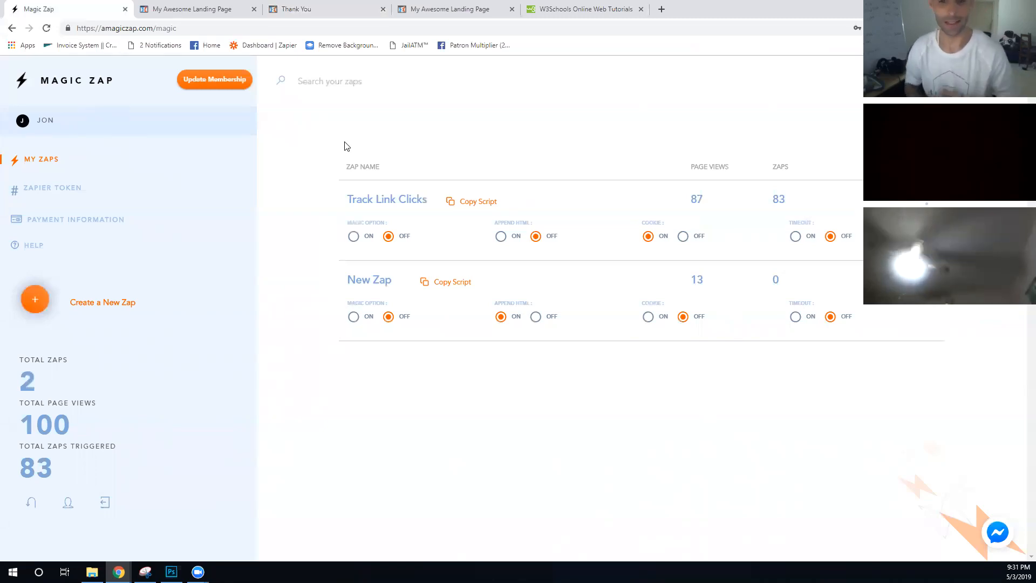
left_click(236, 5)
left_click(354, 201)
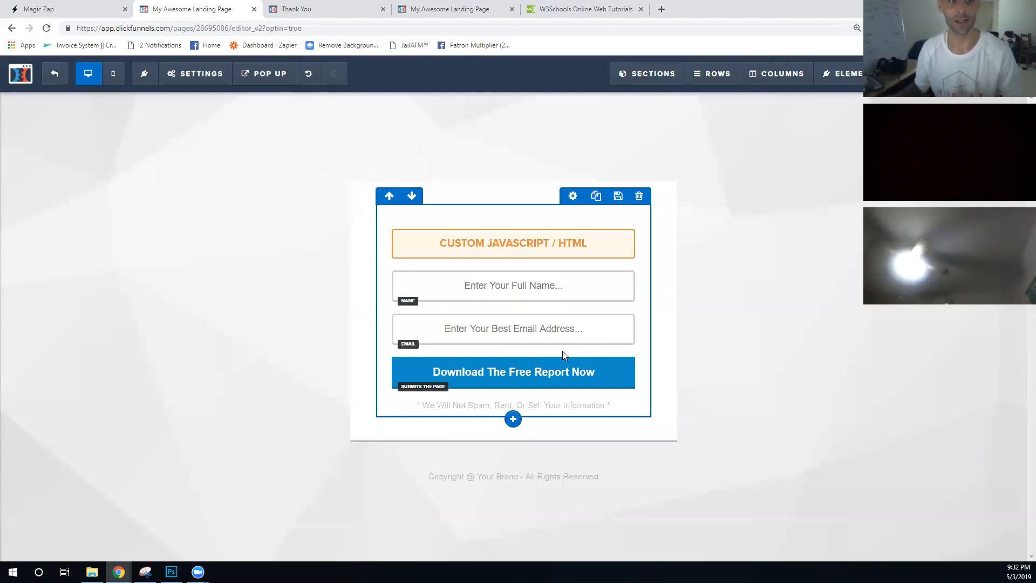
left_click(70, 8)
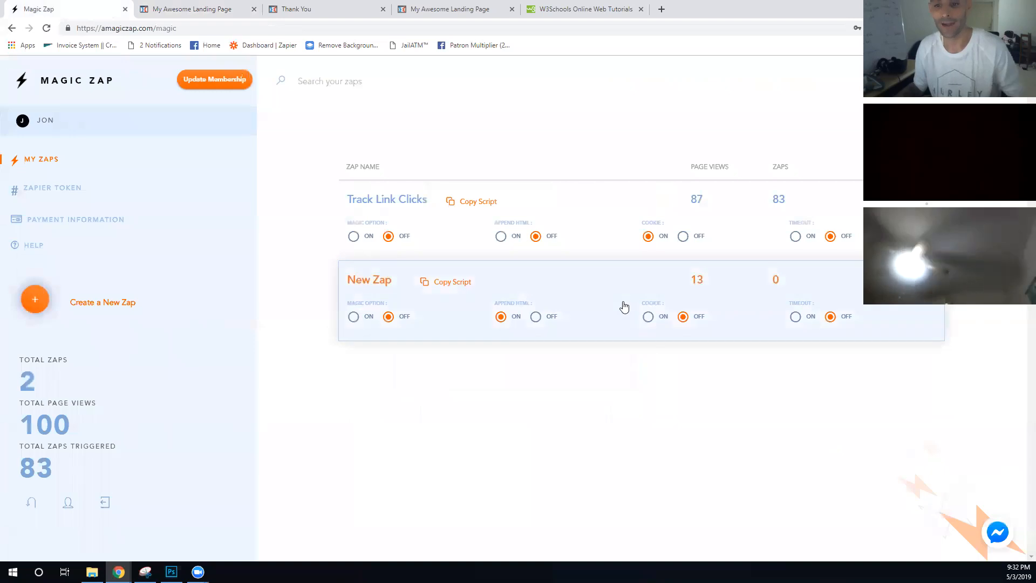